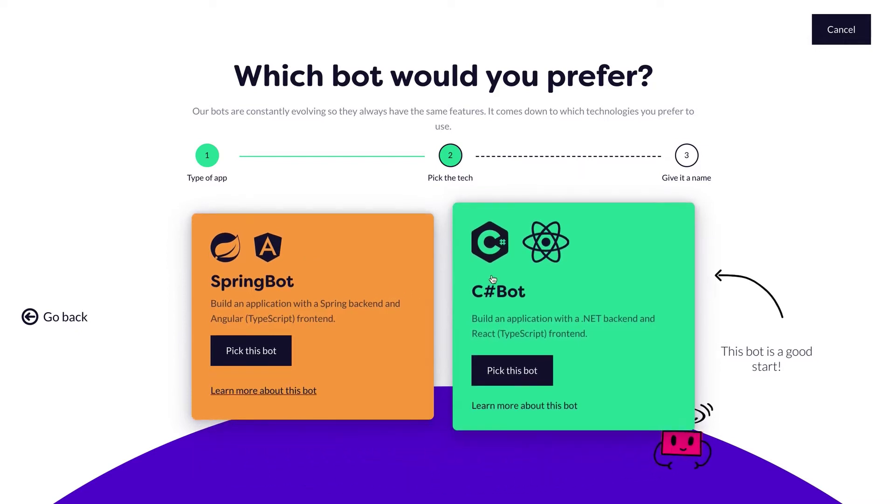
Step: Choose C#Bot for the application, name it Timesheets, and start building it
left_click(523, 287)
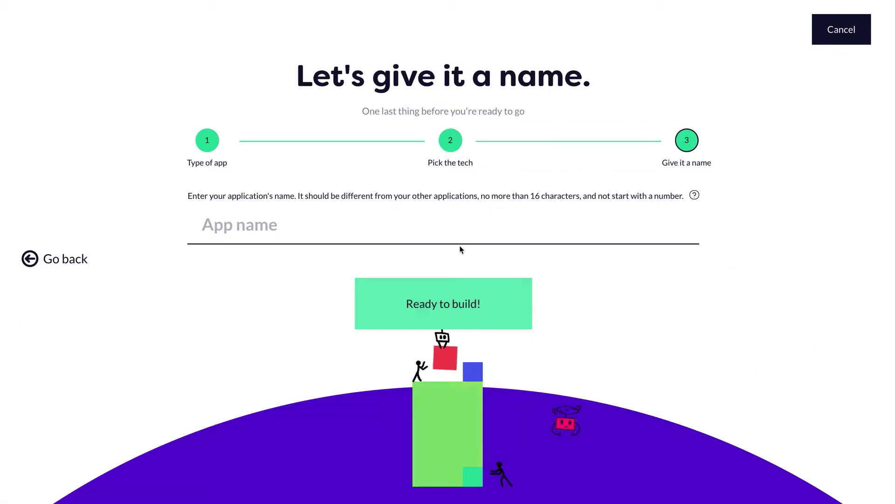
left_click(344, 225)
type("Ti")
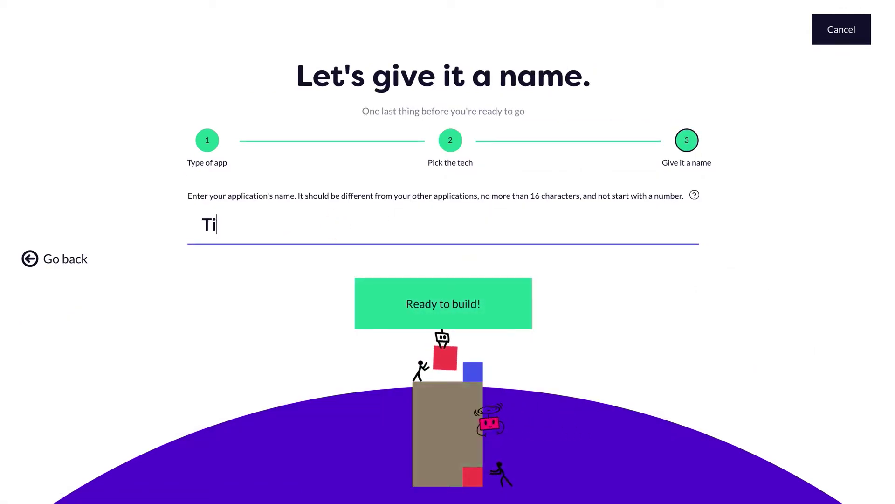
type("mesheets")
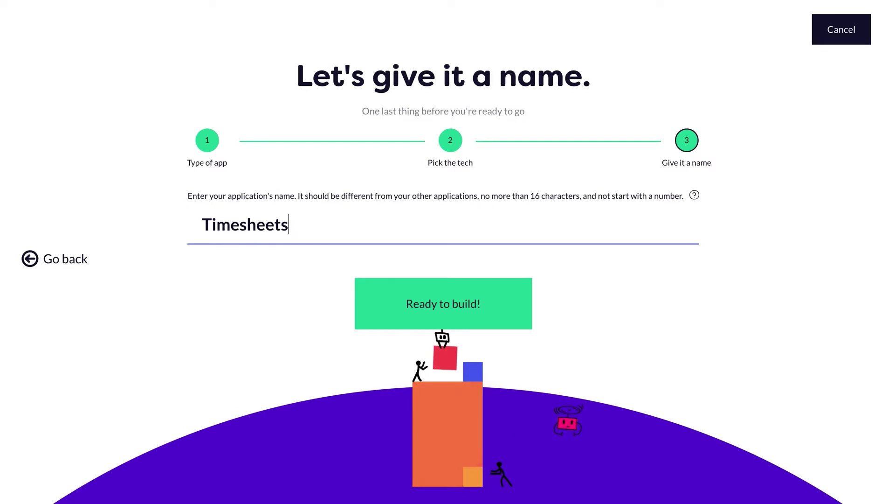
left_click(444, 305)
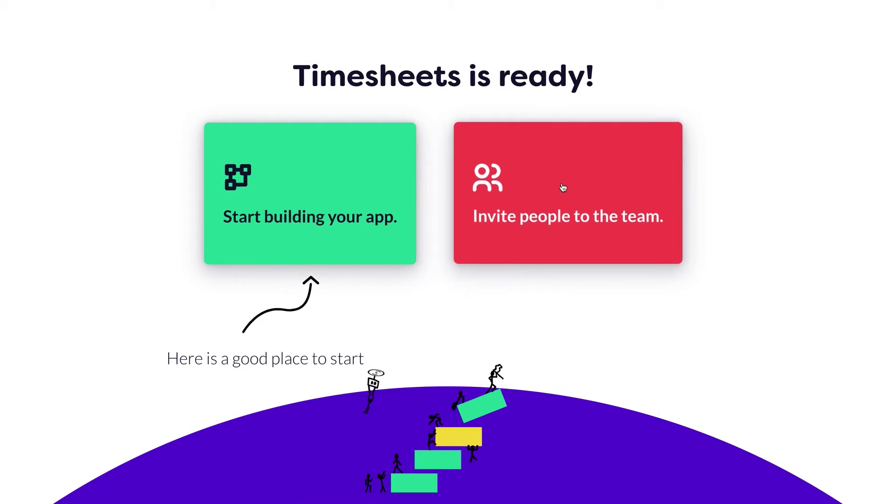
left_click(329, 167)
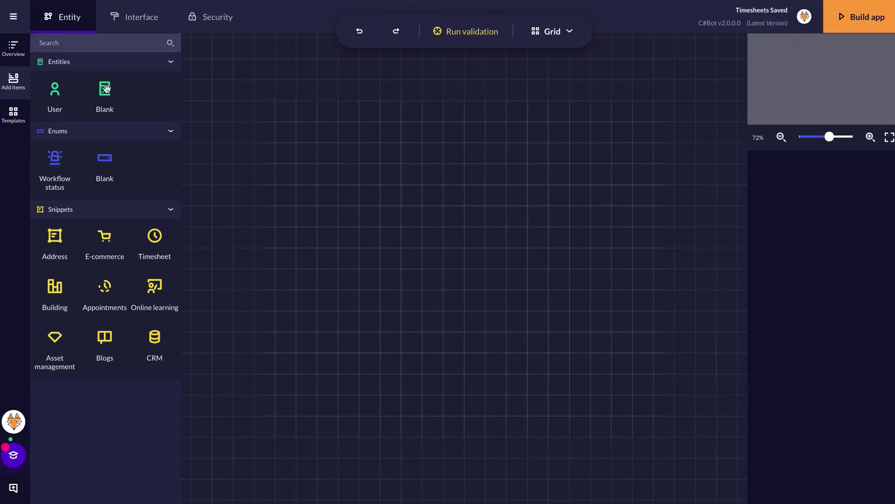
Step: Add a blank entity to the canvas, named Timesheets, with the description "The timesheets"
left_click_drag(106, 89, 406, 161)
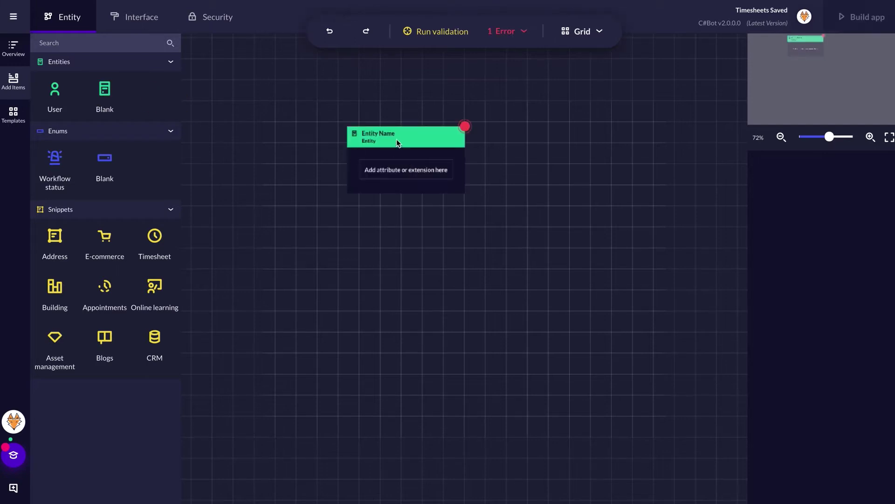
left_click(388, 137)
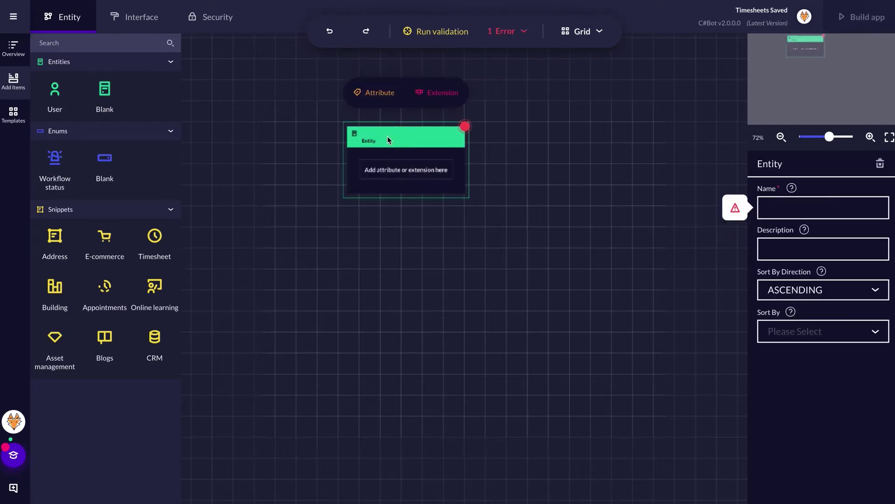
left_click(776, 206)
type("Timesheets")
left_click(803, 247)
type("The tie")
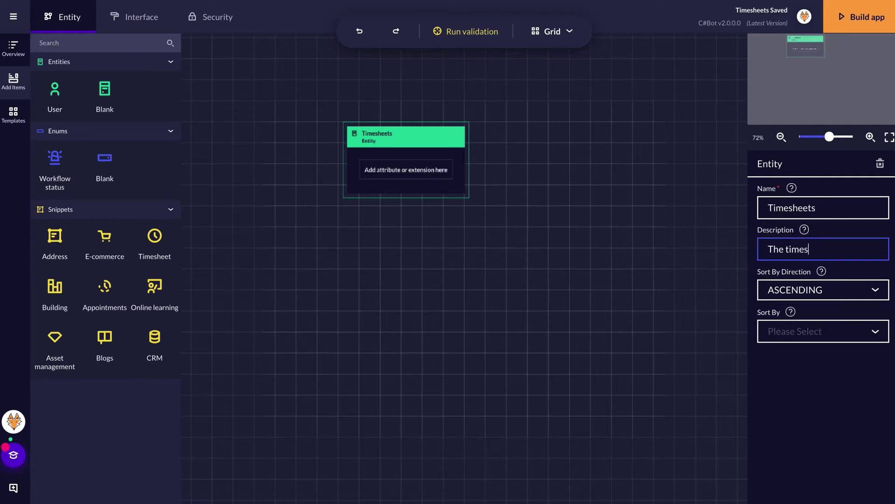
Step: Add a decimal attribute named "Number of hours worked" to the Timesheets entity, described as "The number of hours worked."
left_click(390, 133)
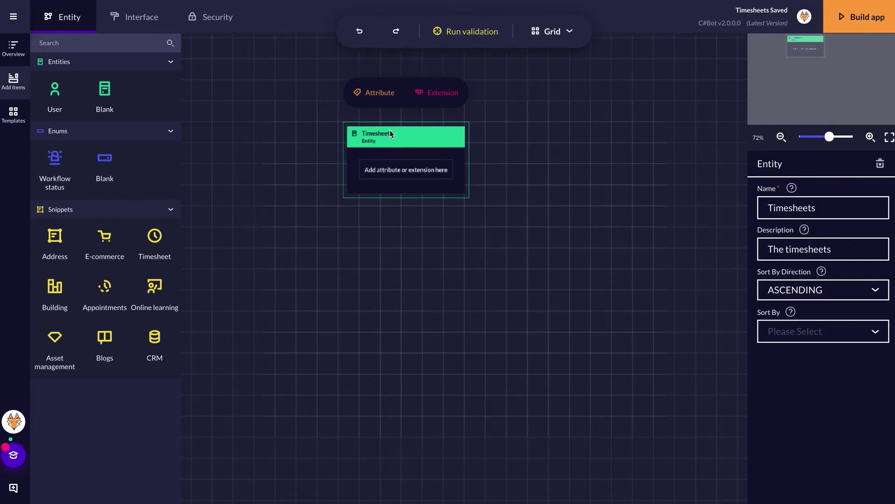
left_click(377, 93)
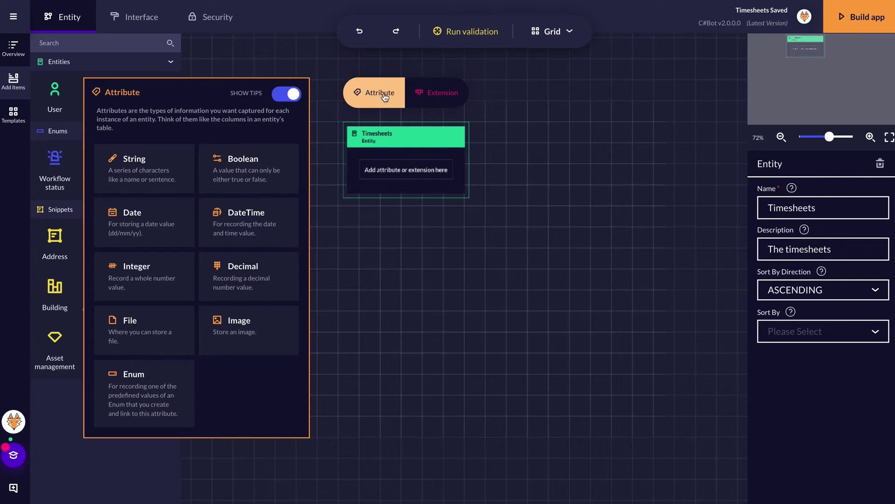
left_click(252, 283)
left_click(780, 222)
double_click(780, 223)
triple_click(780, 222)
type("Number of hours worked")
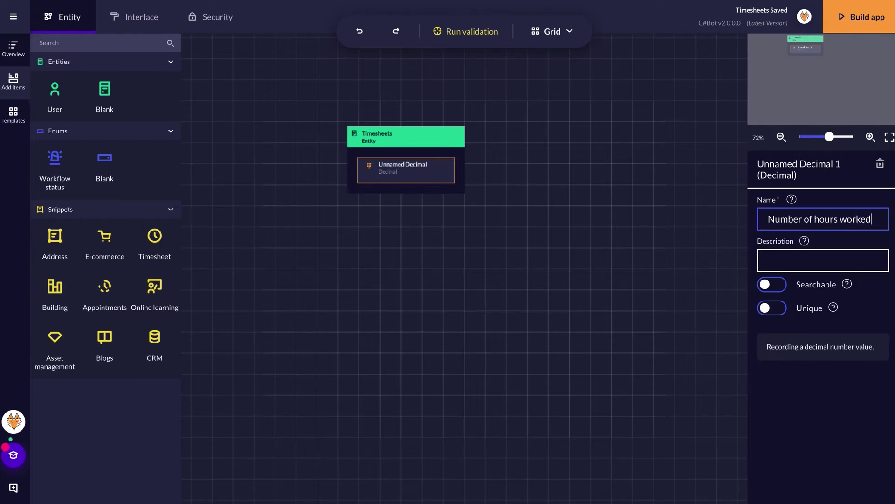
left_click(770, 260)
type("The nu")
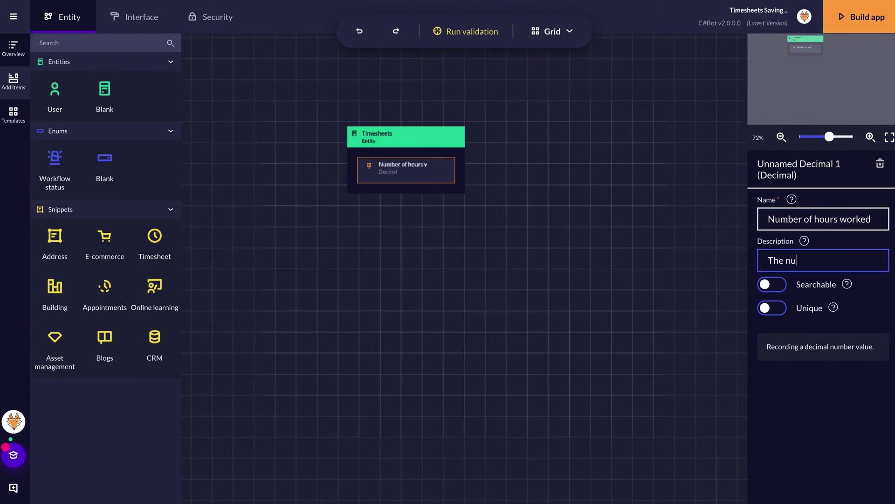
type("mber of hours worked.")
left_click(425, 168)
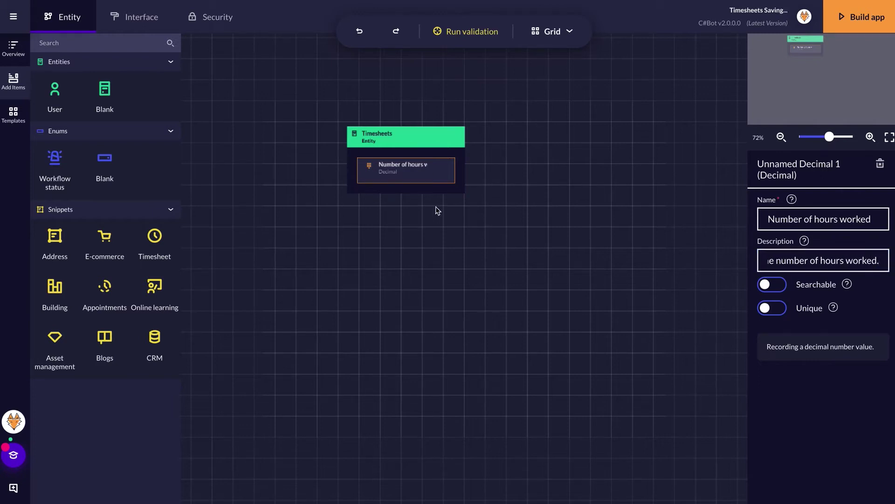
Step: Add a string attribute named Description to the Timesheets entity, with the description "what happened?"
left_click(451, 150)
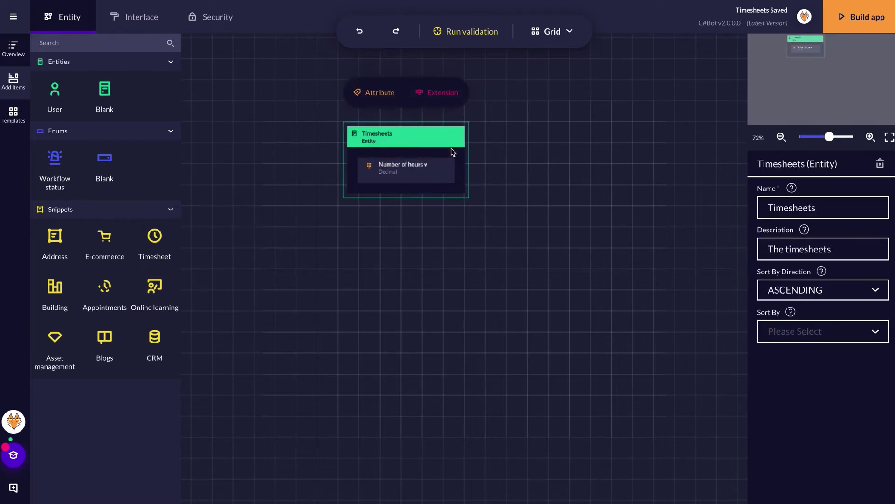
left_click(380, 95)
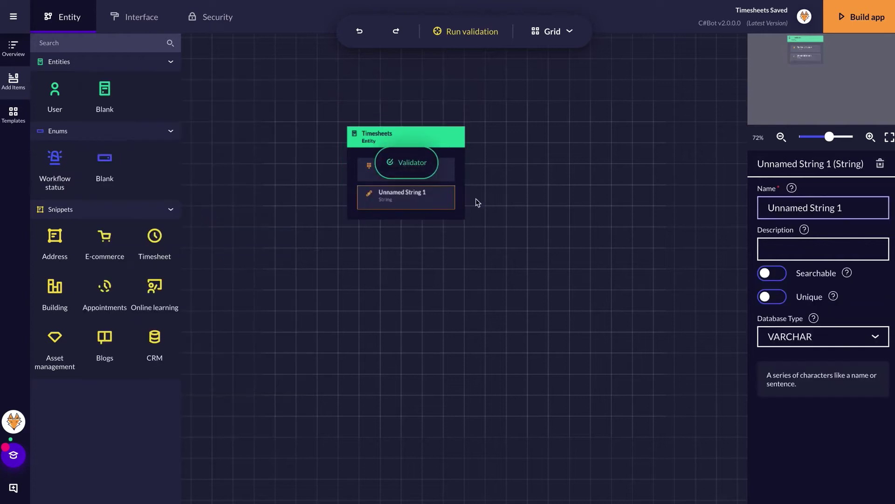
triple_click(796, 206)
type("Description")
left_click(796, 248)
type("what happened?")
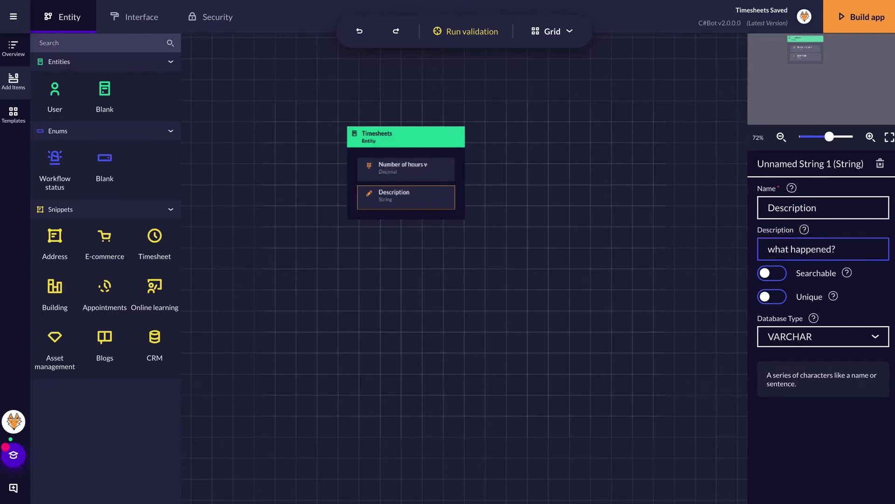
left_click(406, 140)
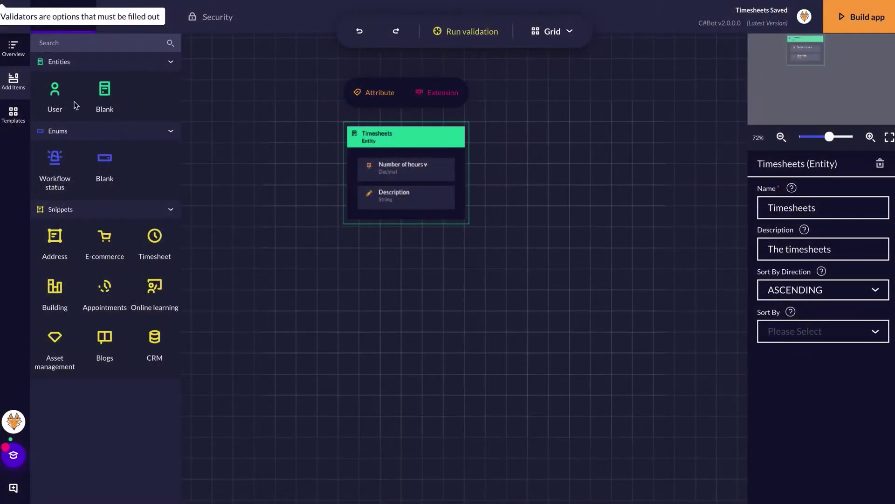
Step: Add the predefined User entity and place it beside the Timesheets entity
left_click(52, 88)
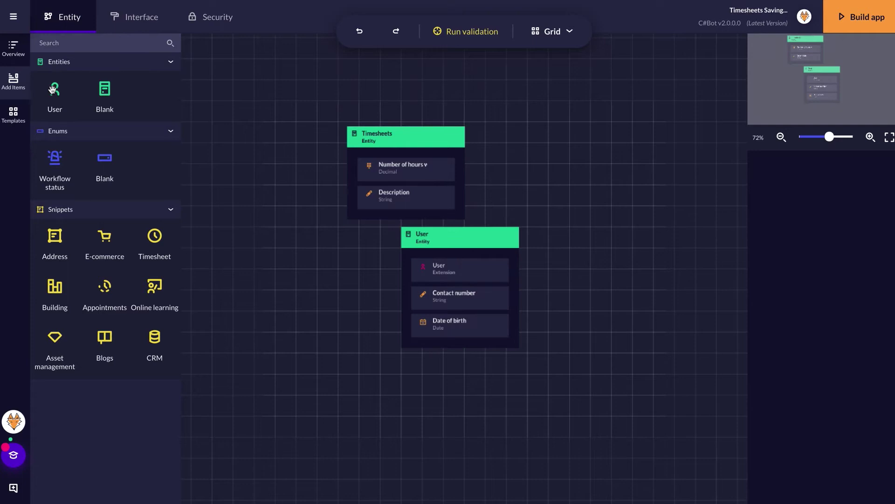
left_click_drag(461, 246, 562, 146)
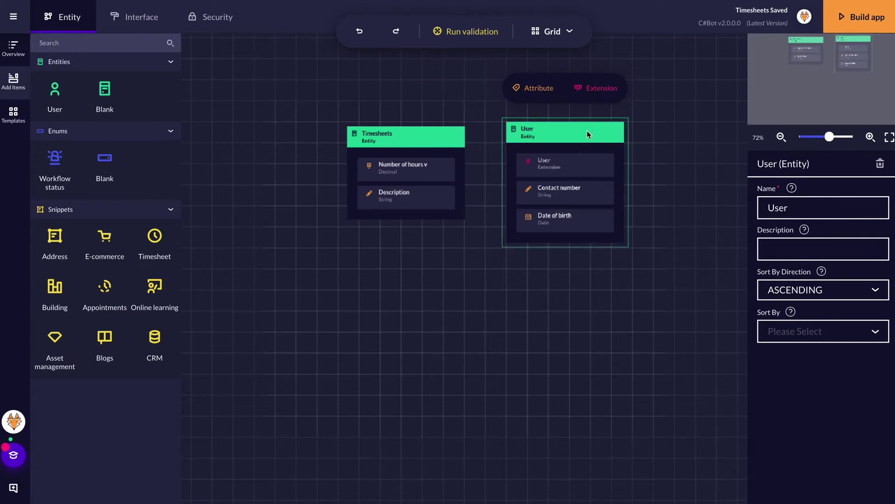
left_click(589, 91)
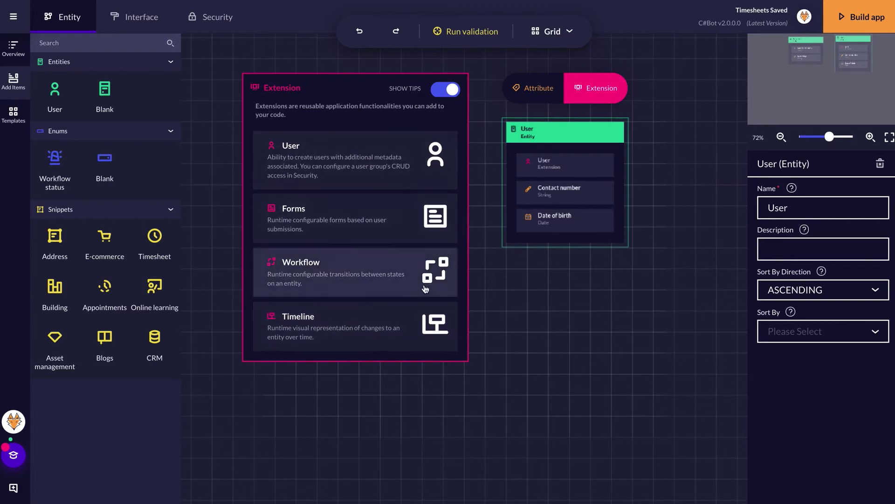
left_click(361, 155)
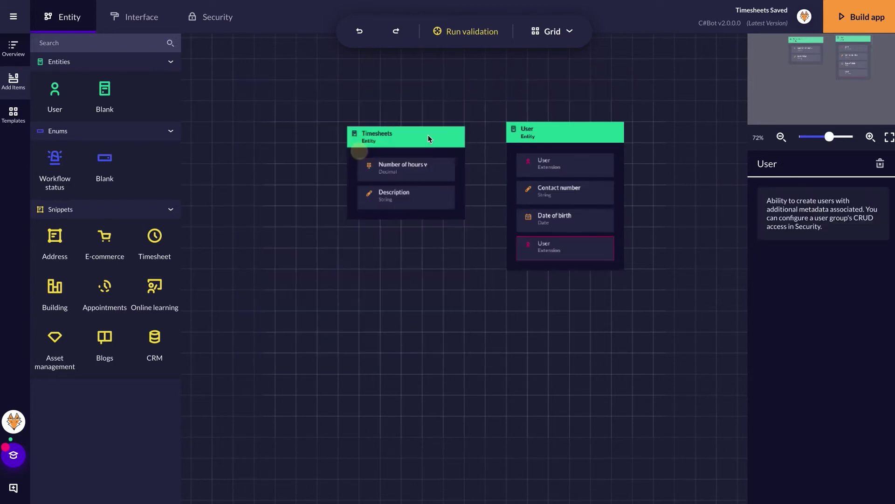
left_click(881, 164)
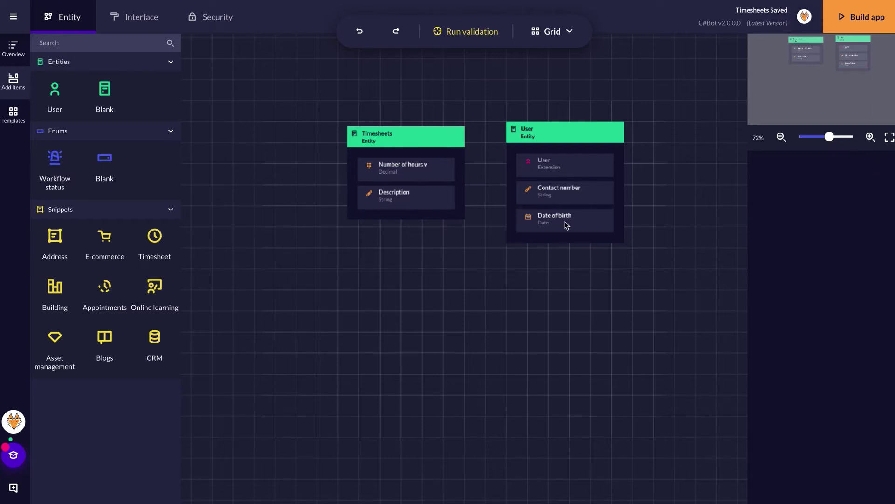
Step: Add a decimal attribute named Hourly Wage to the User entity, with the description "How much are they paid?"
left_click(531, 130)
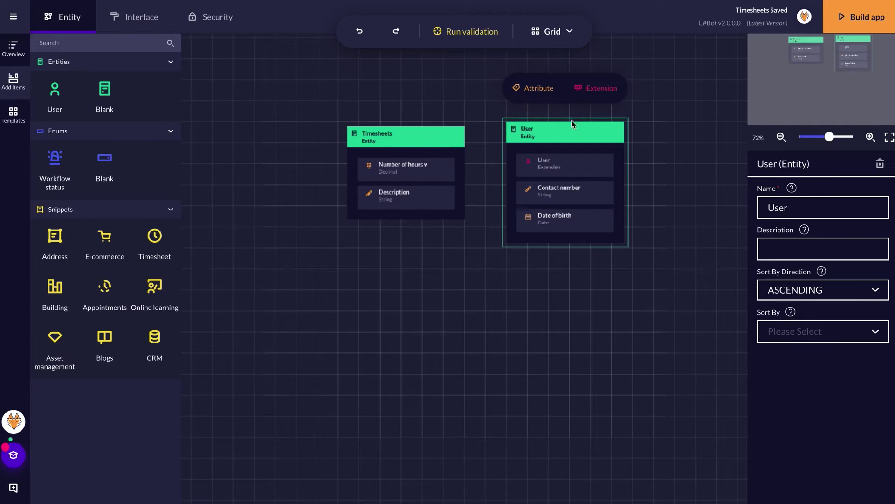
left_click(546, 95)
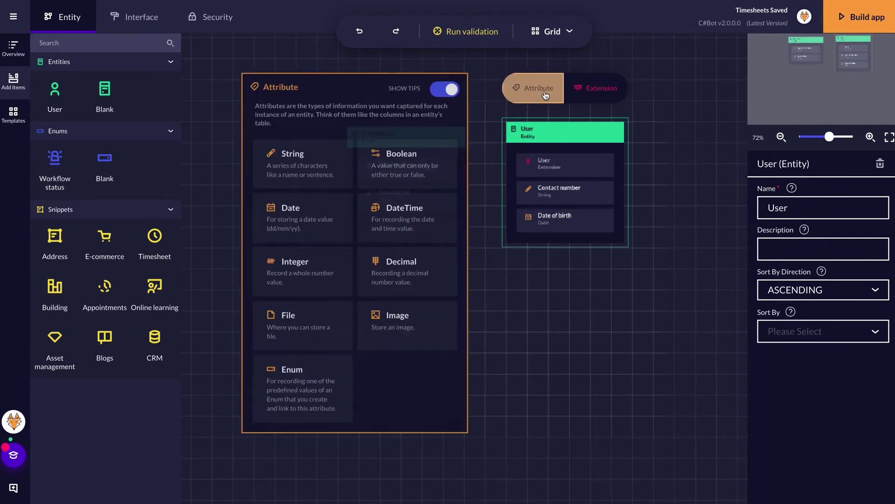
left_click(399, 273)
double_click(785, 219)
type("Hourle WageDecimal 1")
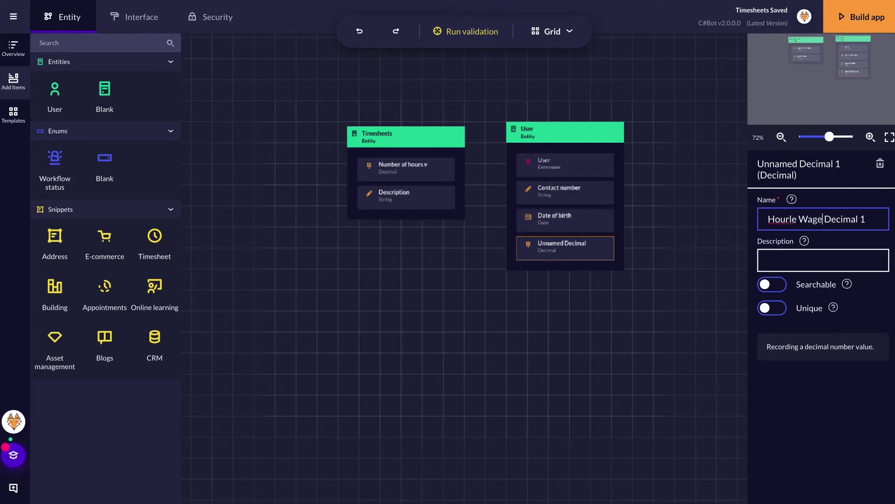
key("shift+End")
key("BackSpace")
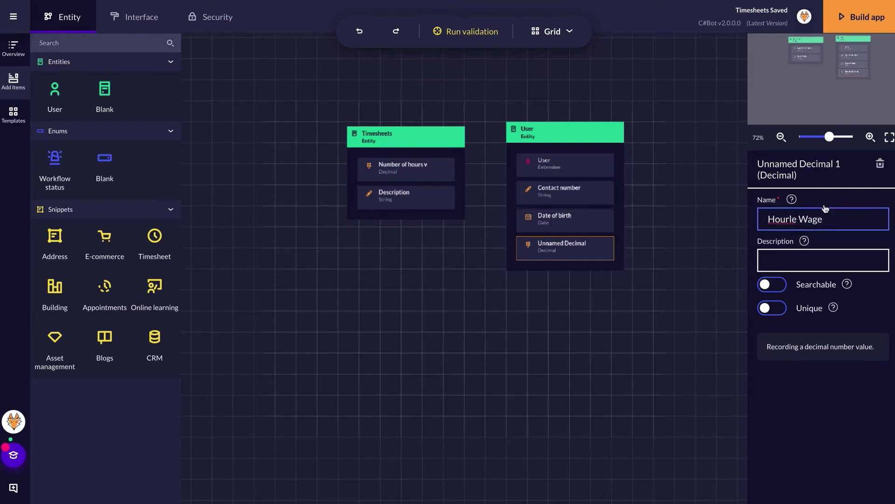
left_click(797, 218)
key("BackSpace")
left_click(781, 260)
type("How much are they paid?")
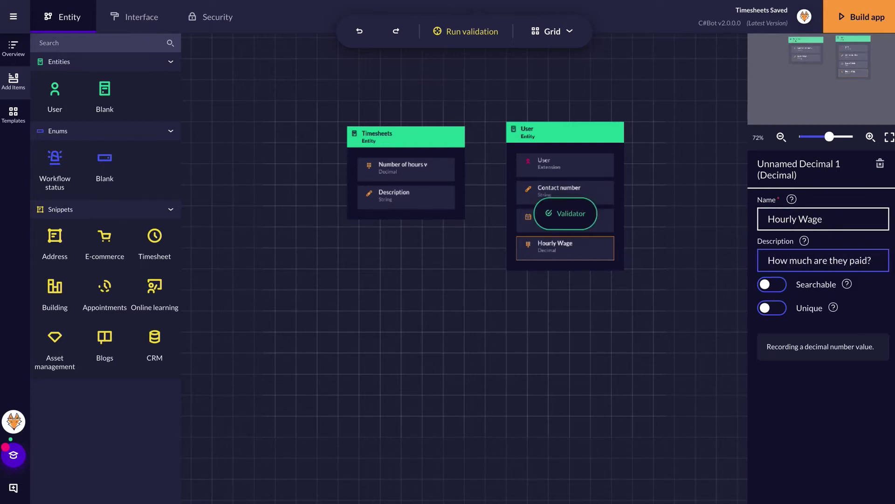
left_click(561, 139)
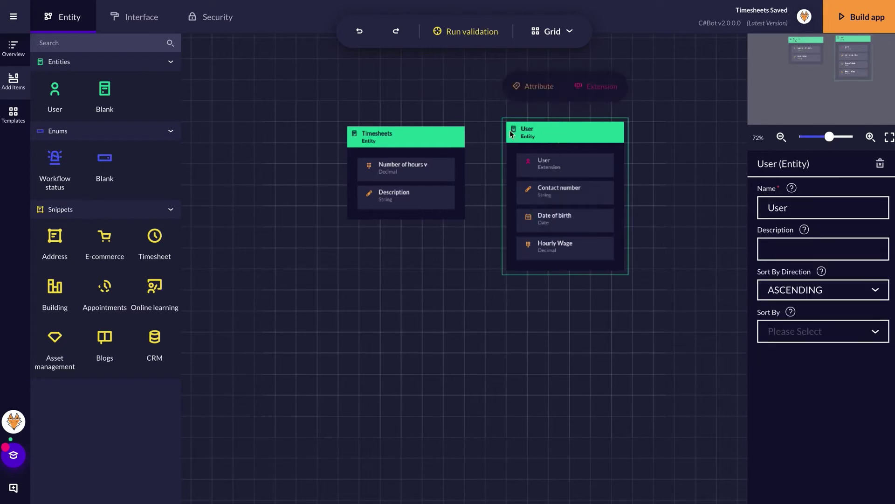
Step: Move the Timesheets entity level with the User entity, and add a blank enum named Pay Type below them
left_click_drag(418, 131, 379, 135)
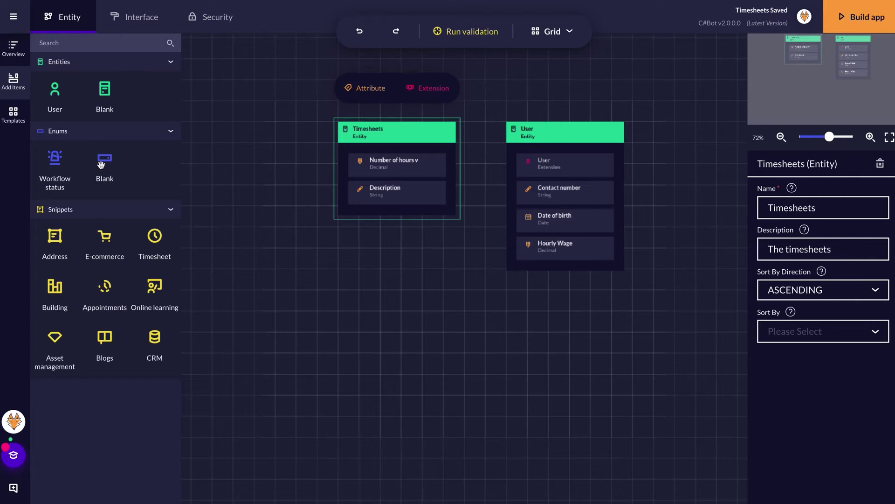
left_click_drag(100, 163, 424, 312)
left_click(434, 289)
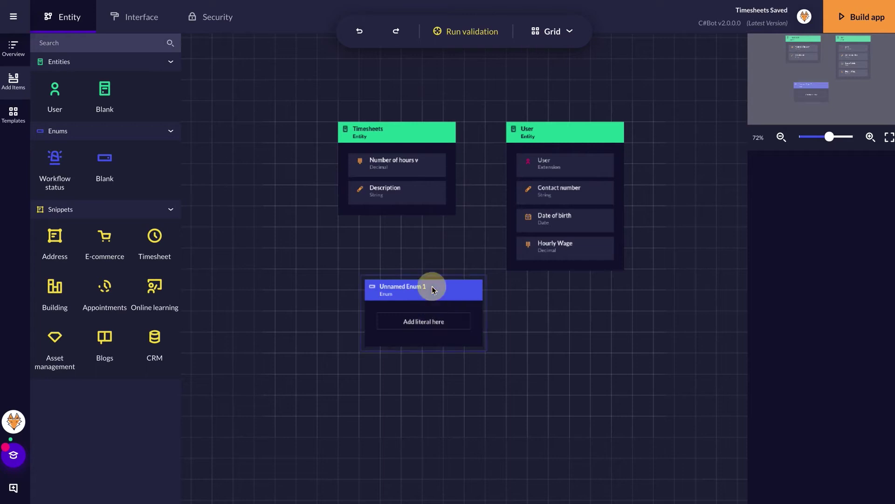
triple_click(811, 207)
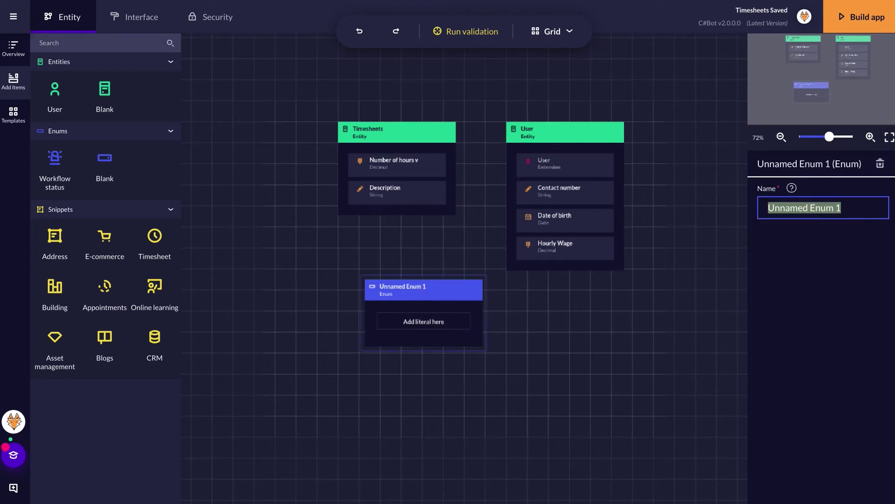
type("Pay Type")
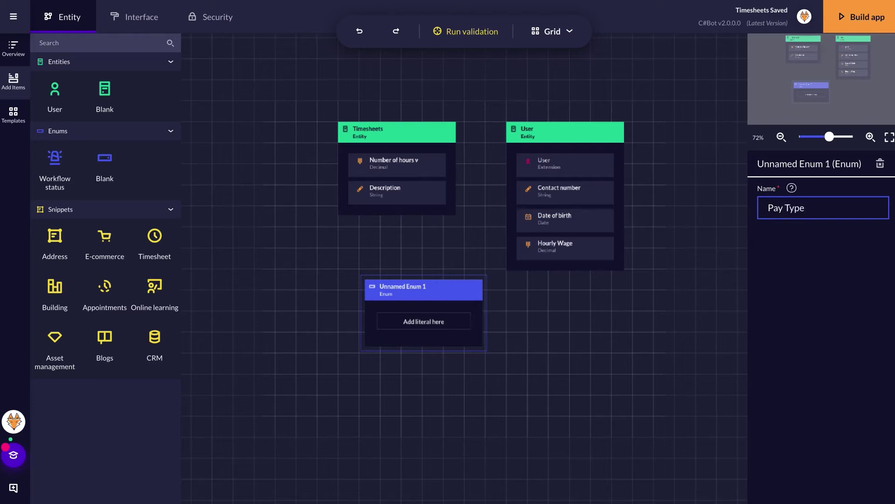
Step: Add a literal named Casual to the Pay Type enum
left_click(426, 290)
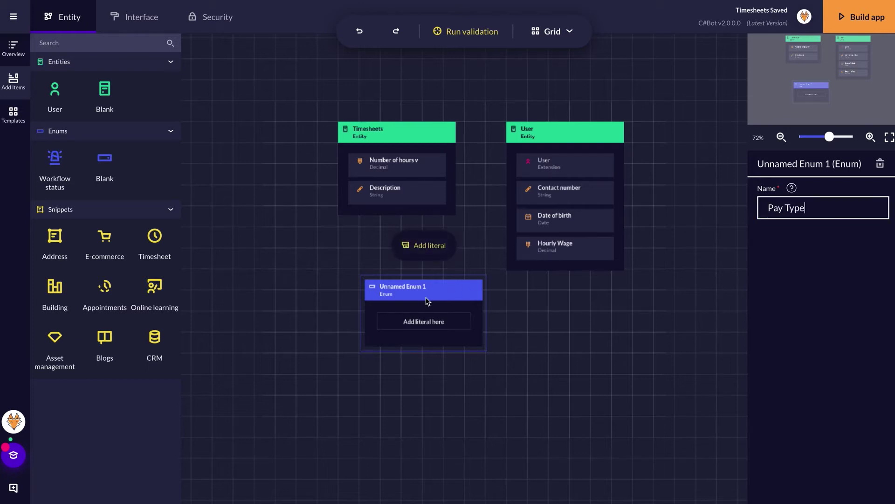
left_click(432, 248)
left_click(795, 218)
key("ctrl+a")
type("Cas")
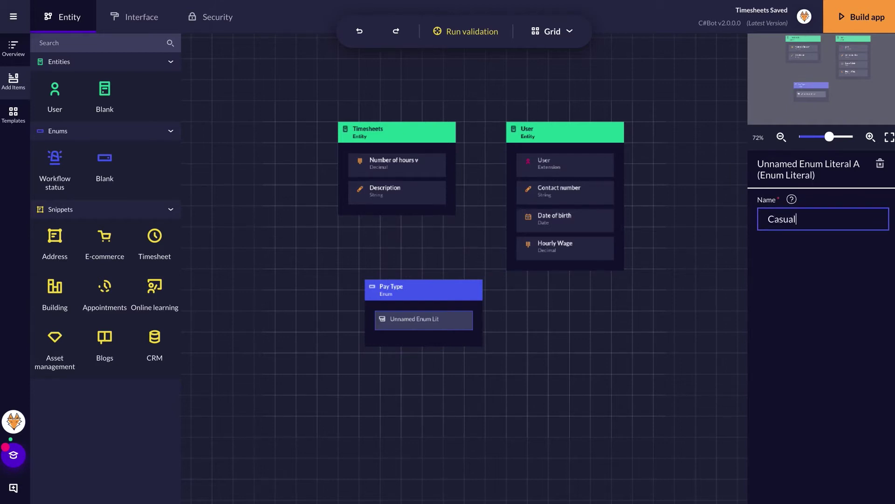
left_click(424, 290)
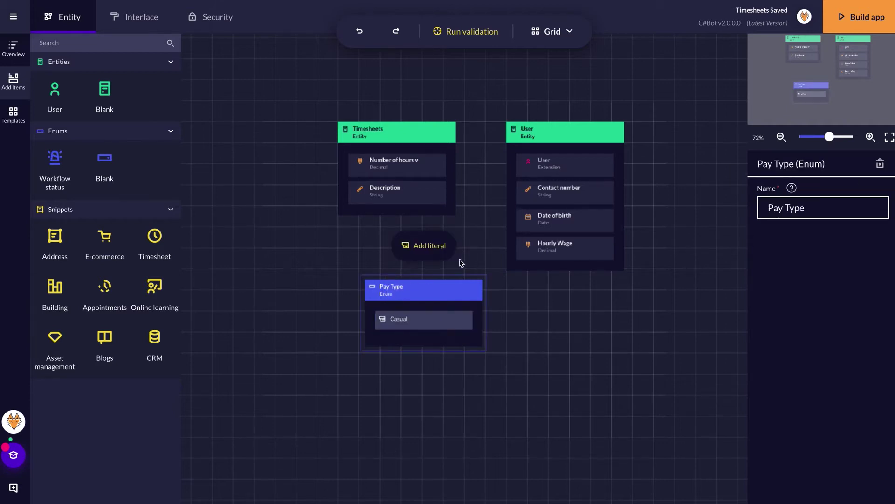
Step: Add two more literals to the Pay Type enum, named Full time and Part Time
left_click(431, 246)
left_click(429, 242)
left_click(419, 295)
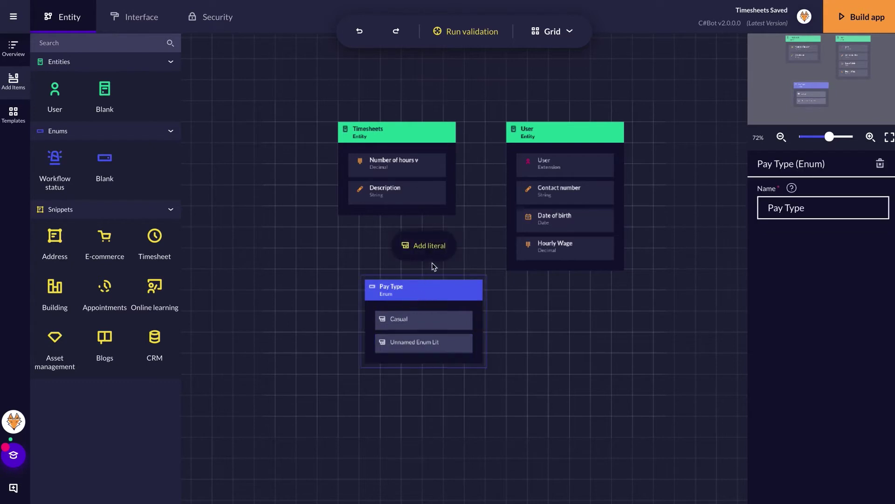
left_click(431, 249)
left_click(420, 342)
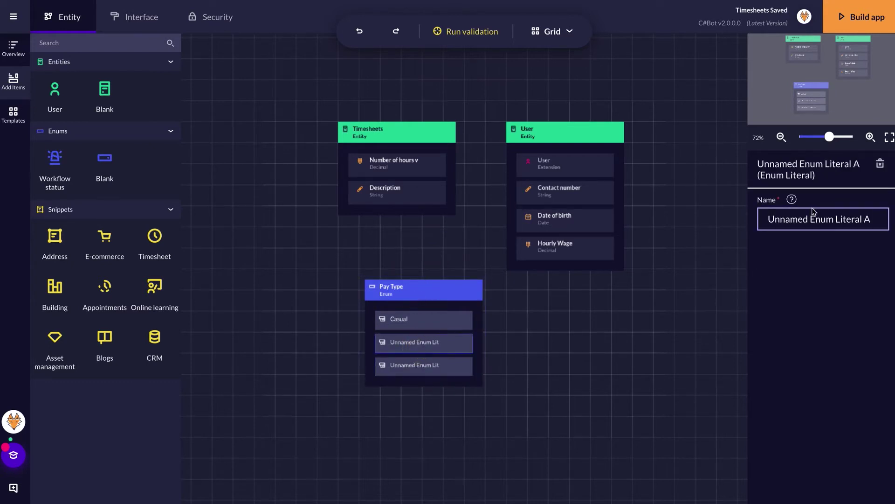
triple_click(794, 218)
type("Full time")
key("Return")
left_click(406, 366)
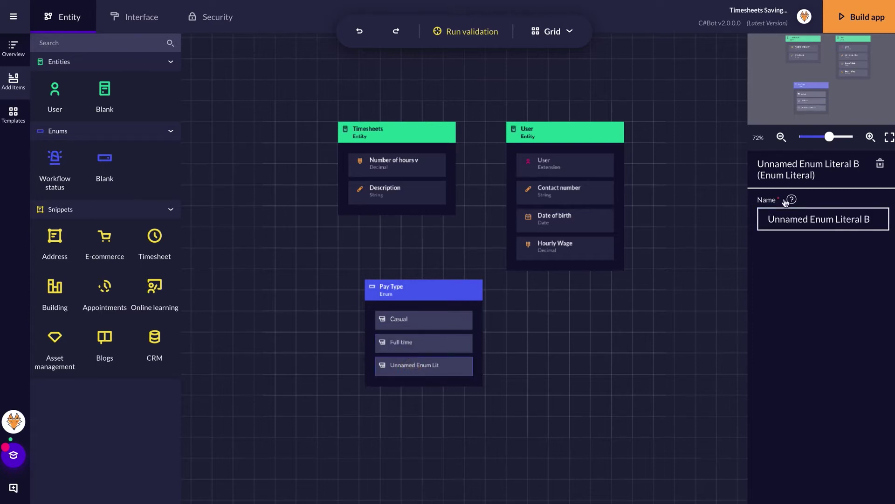
triple_click(782, 215)
type("Part Time")
key("Return")
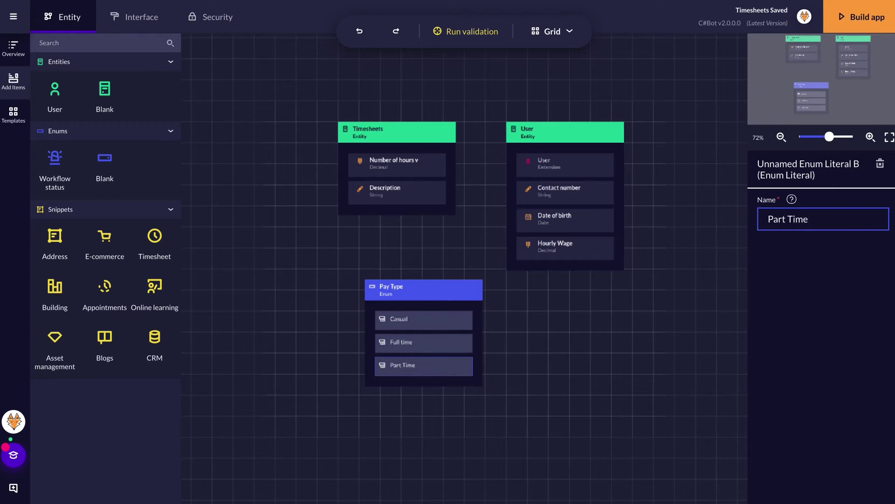
Step: Move the Pay Type enum between and below the two entities, and add an enum attribute named Pay Type to the User entity
left_click(432, 290)
left_click_drag(456, 296, 493, 307)
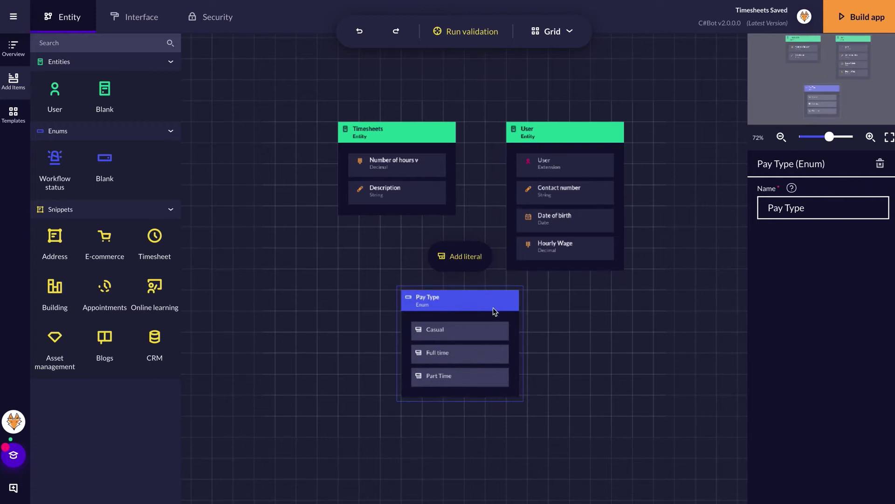
left_click(551, 142)
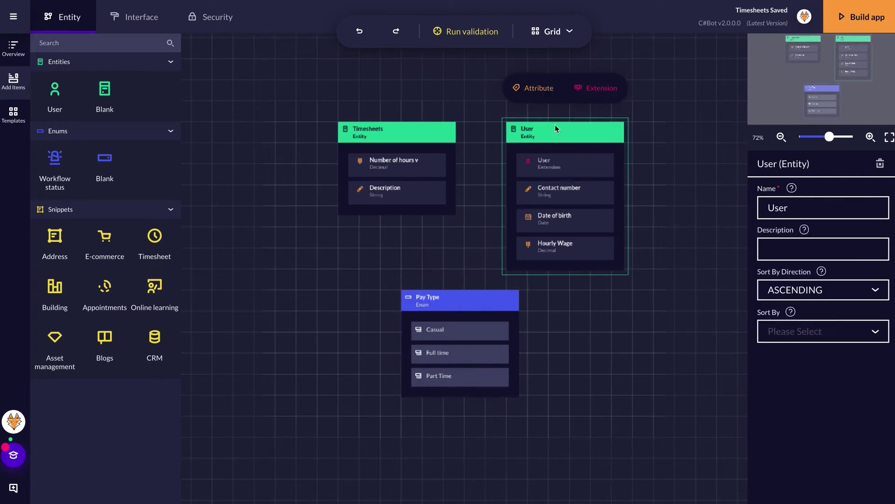
left_click(540, 95)
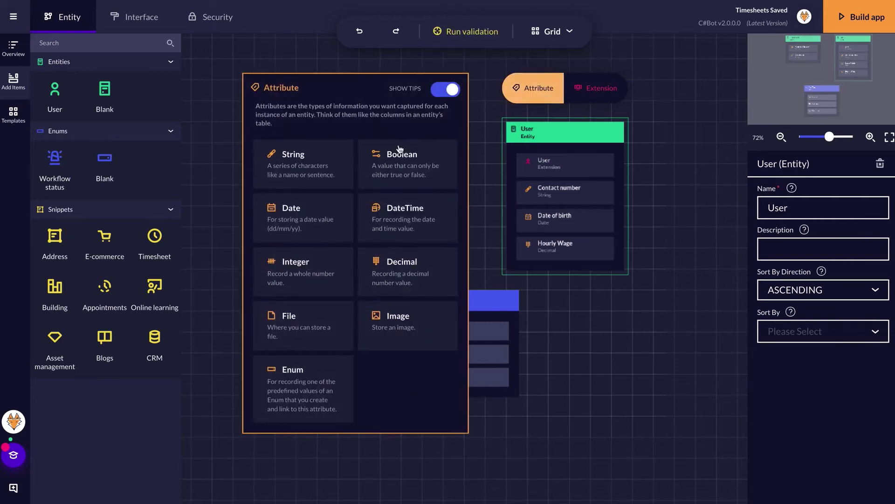
left_click(320, 392)
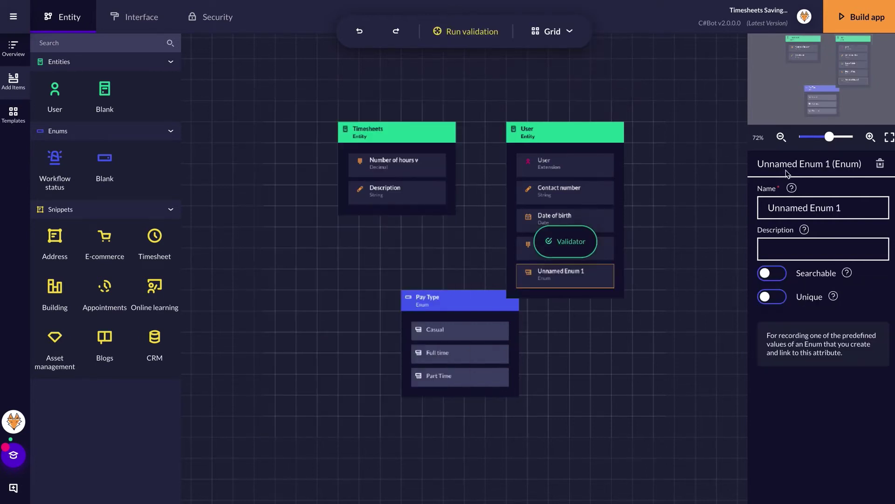
triple_click(785, 207)
type("Pay Type")
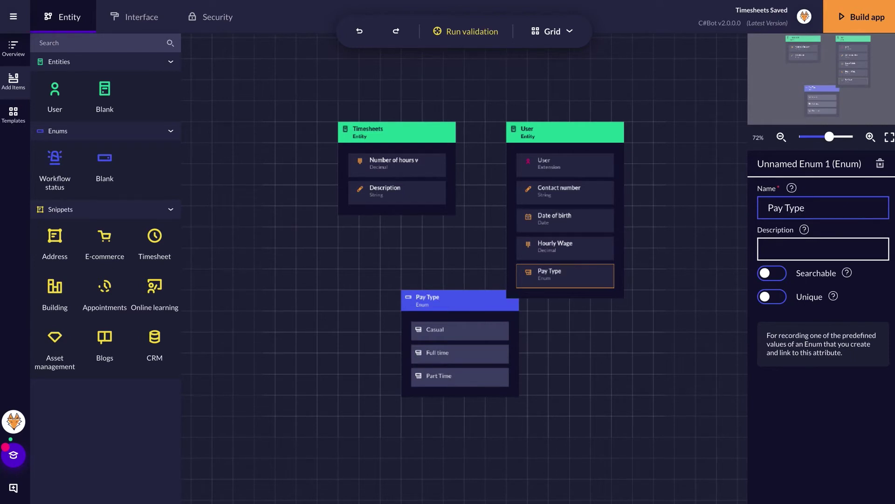
Step: Place the Pay Type enum directly below the Timesheets entity and link it to the User entity's Pay Type attribute
left_click(458, 303)
left_click_drag(483, 298, 426, 289)
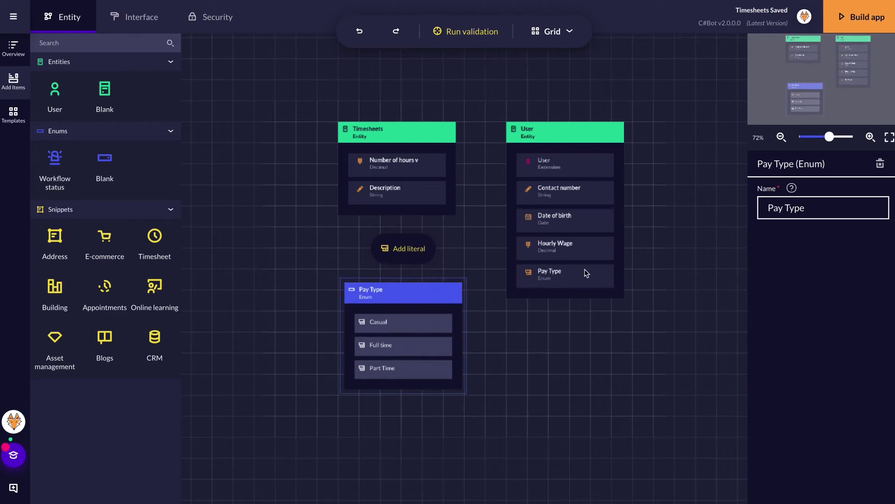
left_click(466, 301)
left_click_drag(466, 302, 518, 280)
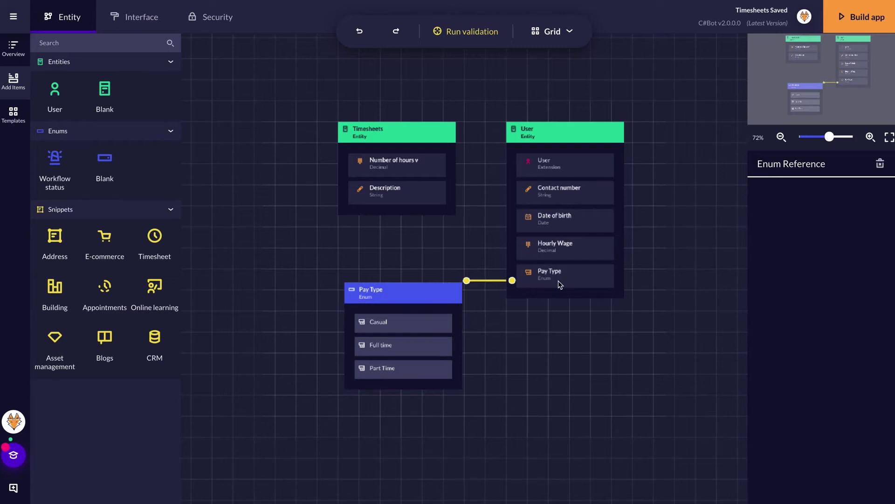
Step: Move the Pay Type enum below the User entity and create a one-to-many relationship from User to Timesheets
left_click(416, 292)
left_click_drag(447, 313, 648, 344)
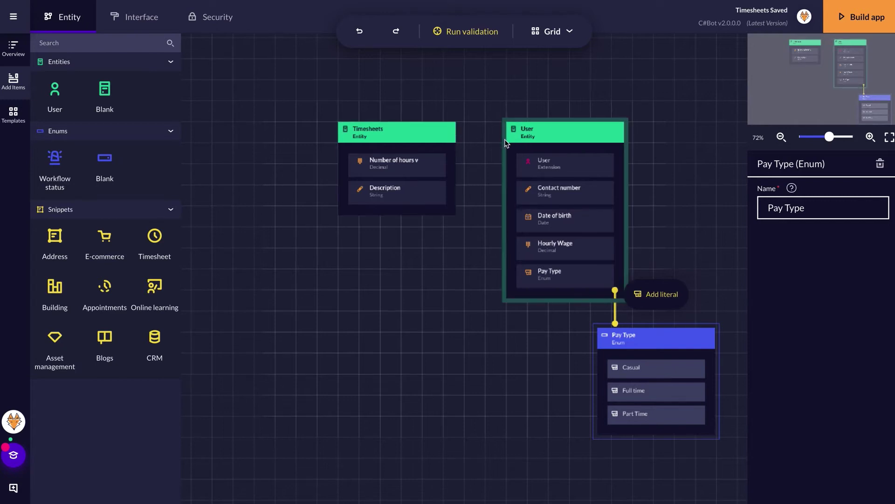
left_click_drag(506, 146, 459, 149)
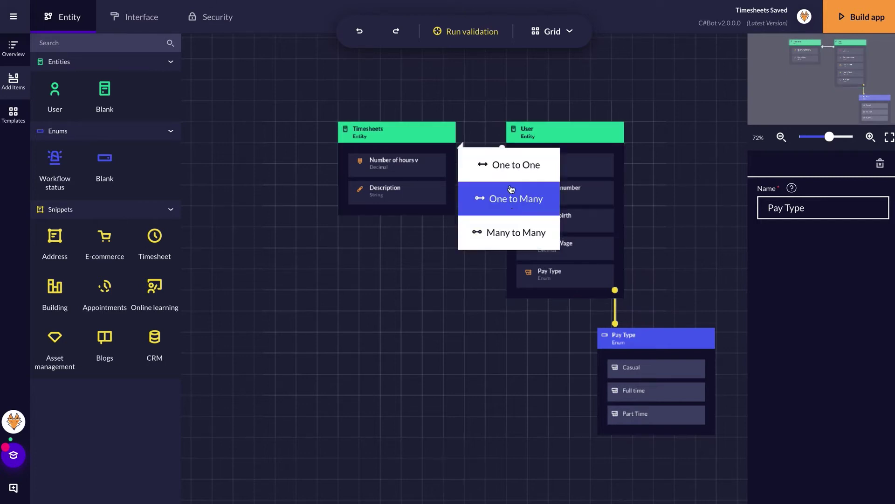
left_click(517, 208)
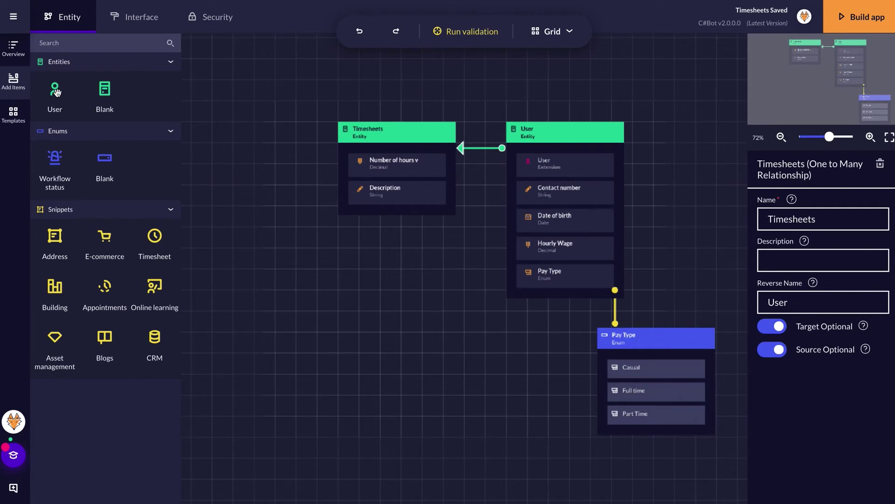
Step: Add a blank entity named Administrator below and beside the Timesheets entity, and give it the User extension
left_click_drag(104, 91, 282, 274)
left_click(295, 255)
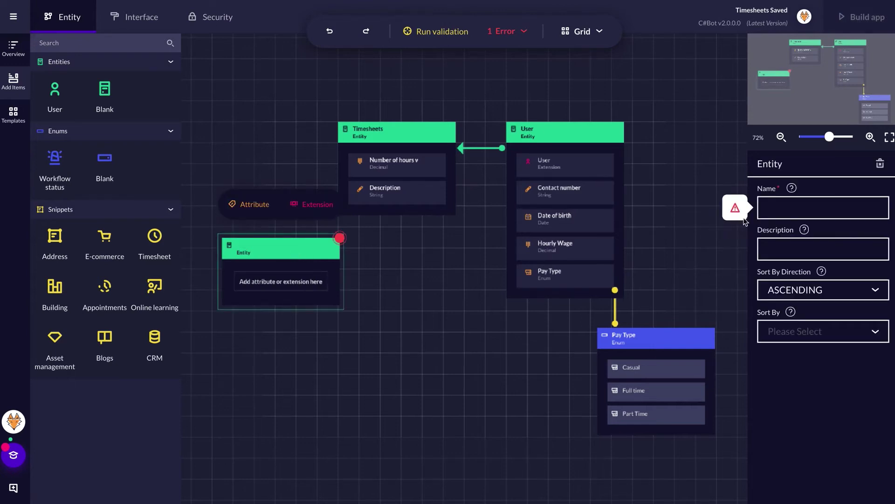
left_click(778, 209)
type("Administrat")
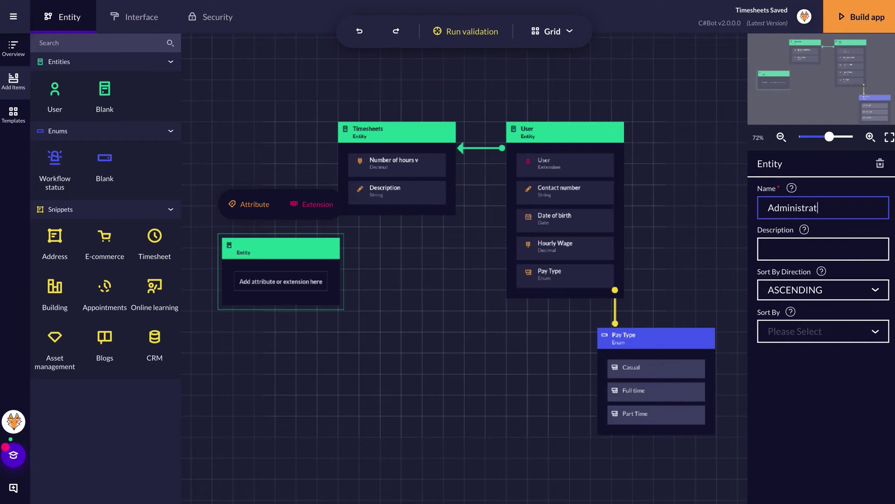
type("or")
left_click(283, 248)
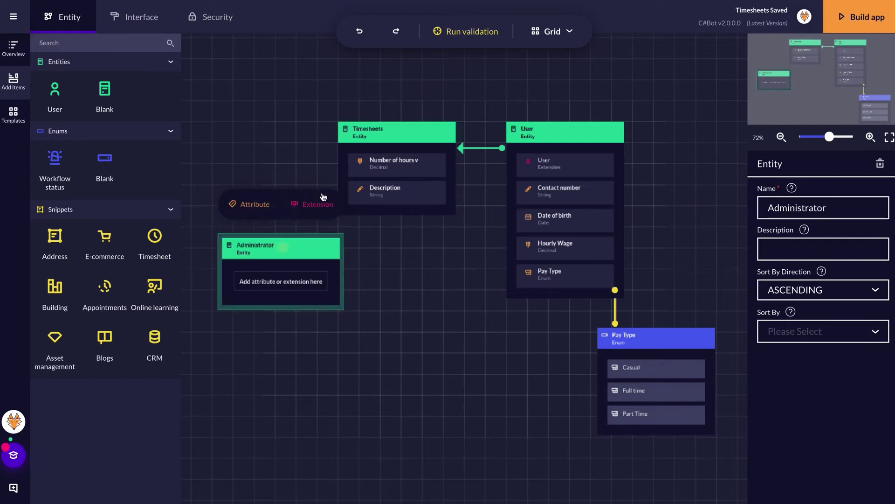
left_click(306, 210)
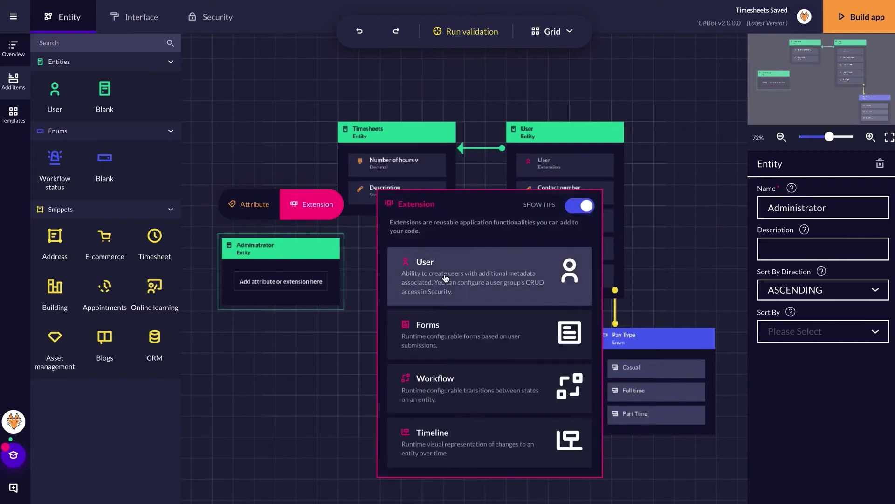
left_click(445, 276)
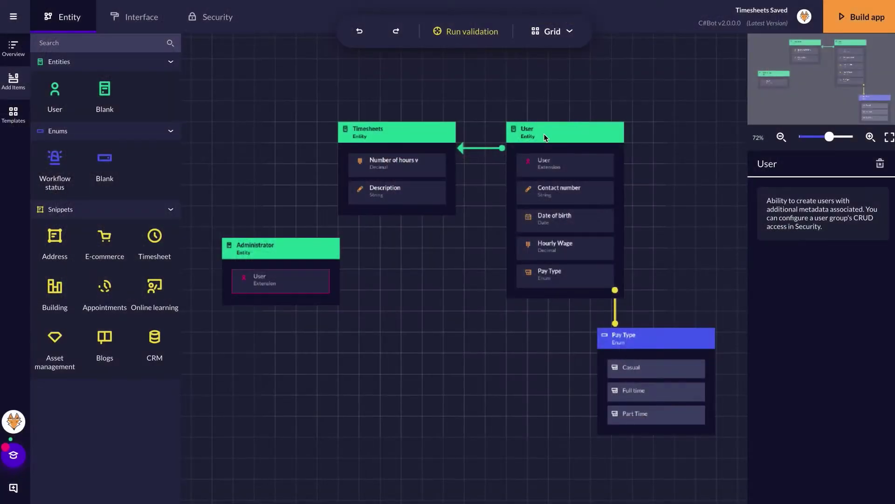
Step: Rename the User entity to Staff and move the Administrator entity directly below the Timesheets entity
left_click(544, 134)
left_click(777, 209)
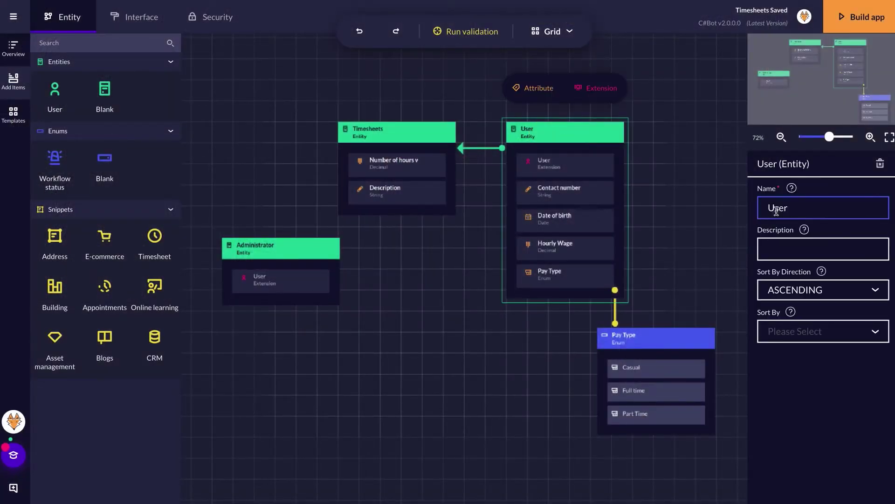
double_click(777, 209)
type("Staff")
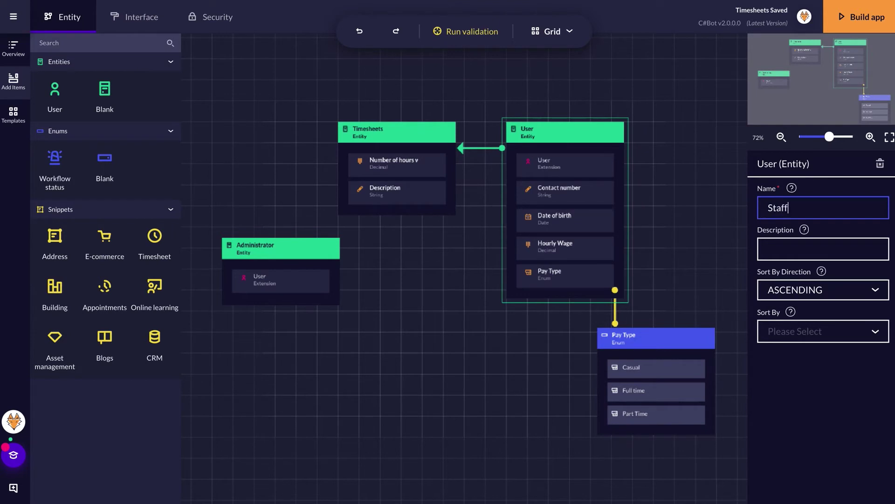
left_click(812, 394)
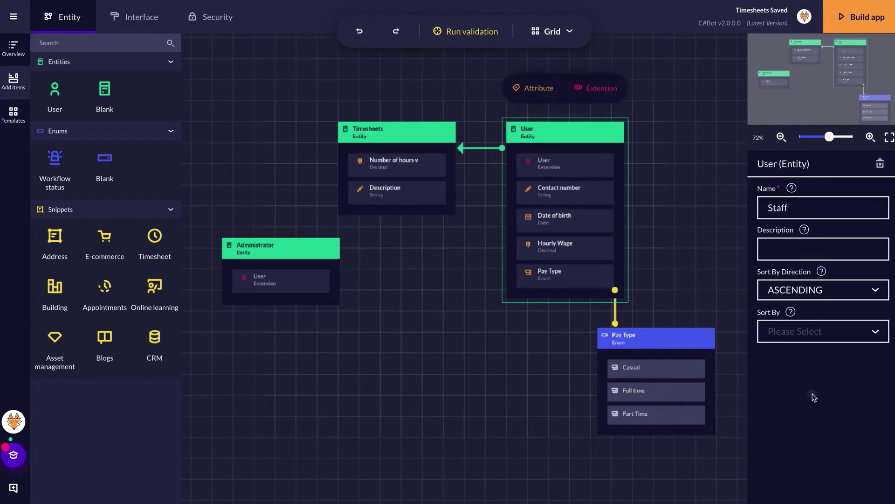
left_click(316, 257)
left_click_drag(295, 247, 402, 278)
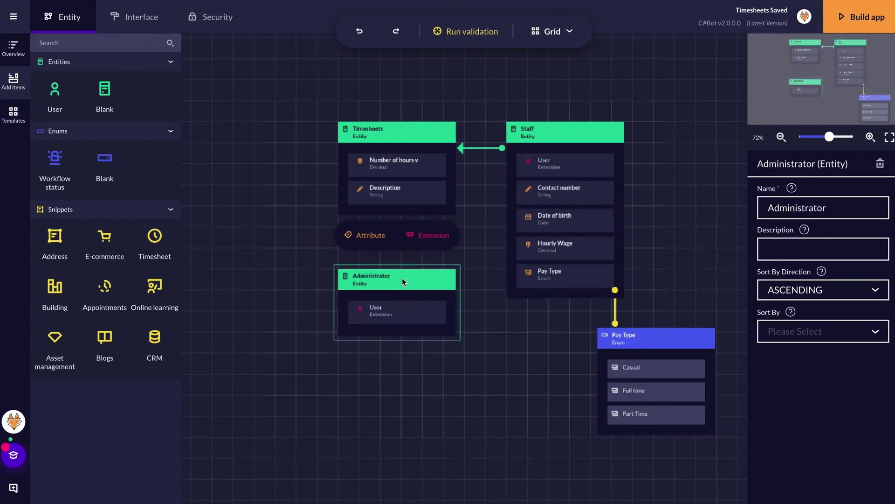
Step: Create an interface page named Timesheets
left_click(138, 16)
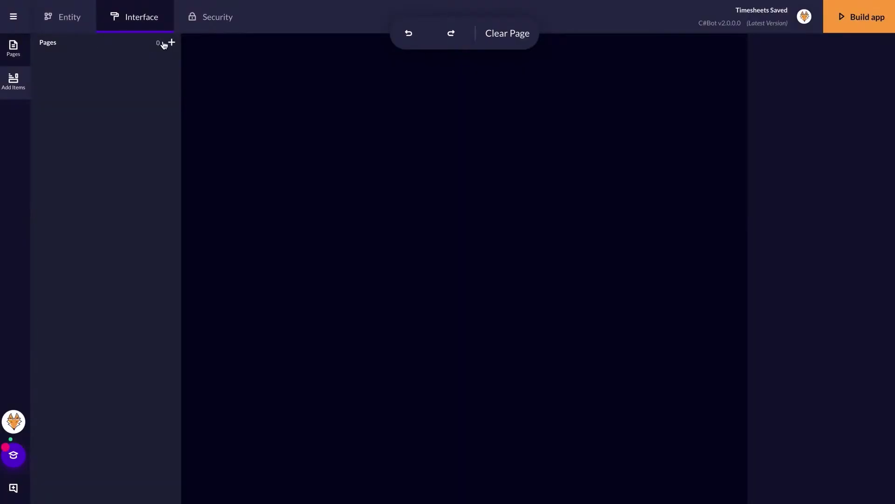
left_click(171, 42)
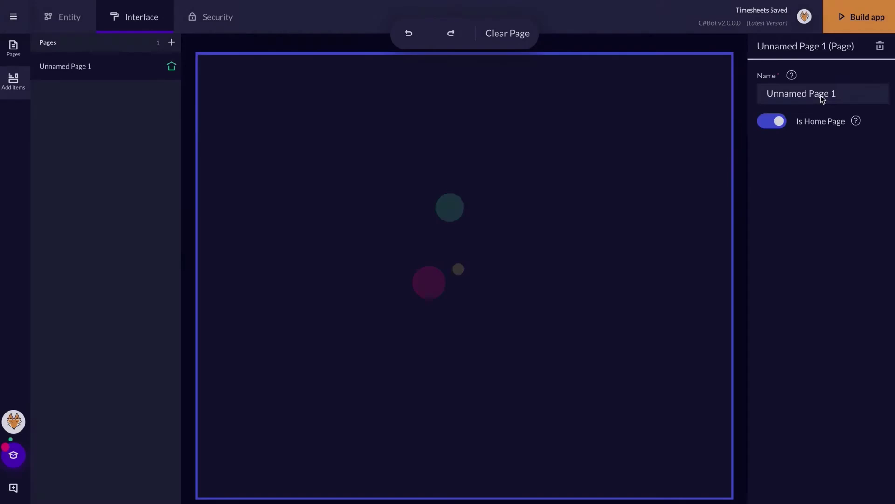
triple_click(799, 93)
type("Timesheets")
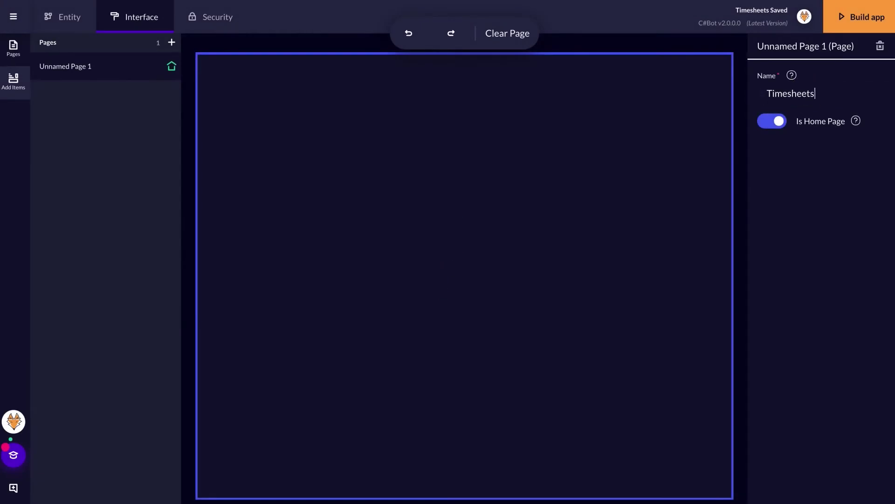
left_click(796, 172)
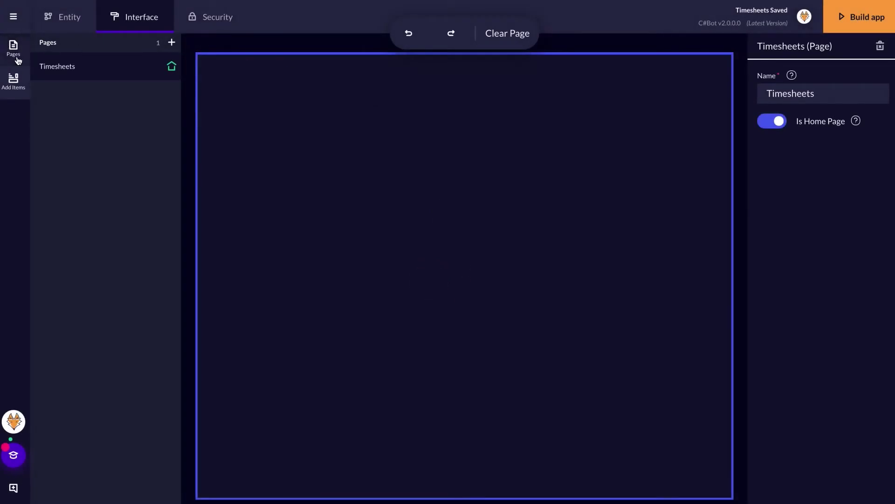
Step: Add a heading with the contents Timesheets at the top of the Timesheets page
left_click(14, 88)
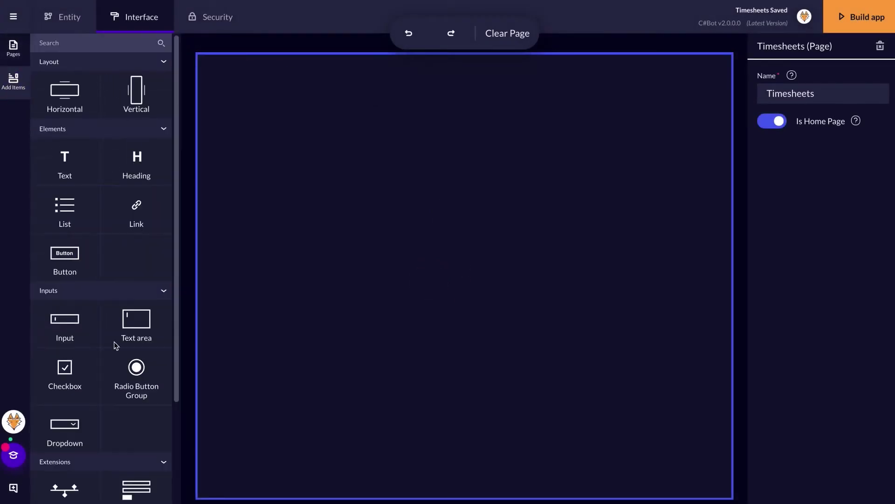
scroll(104, 180, "down", 3)
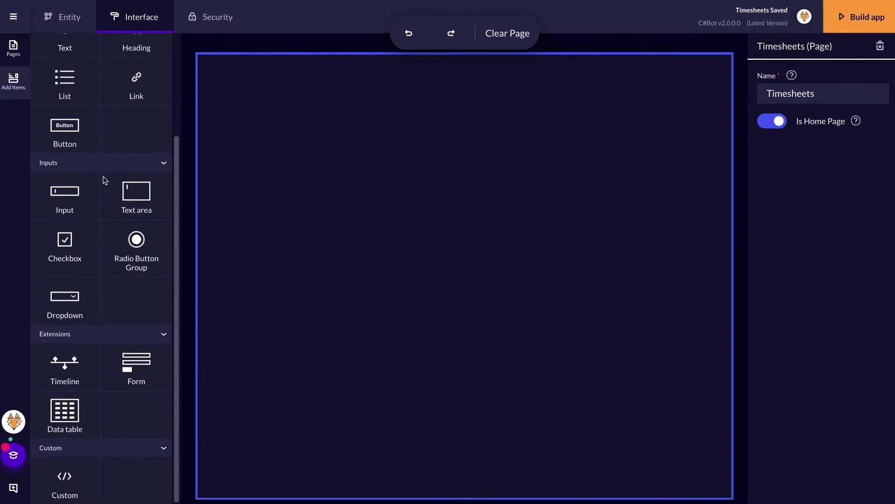
scroll(105, 181, "up", 3)
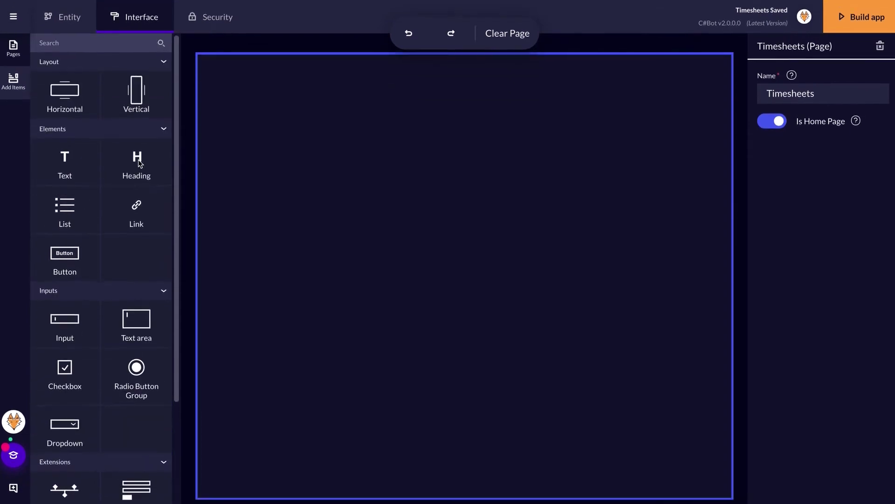
left_click_drag(137, 161, 374, 82)
left_click(767, 93)
type("Timesheets")
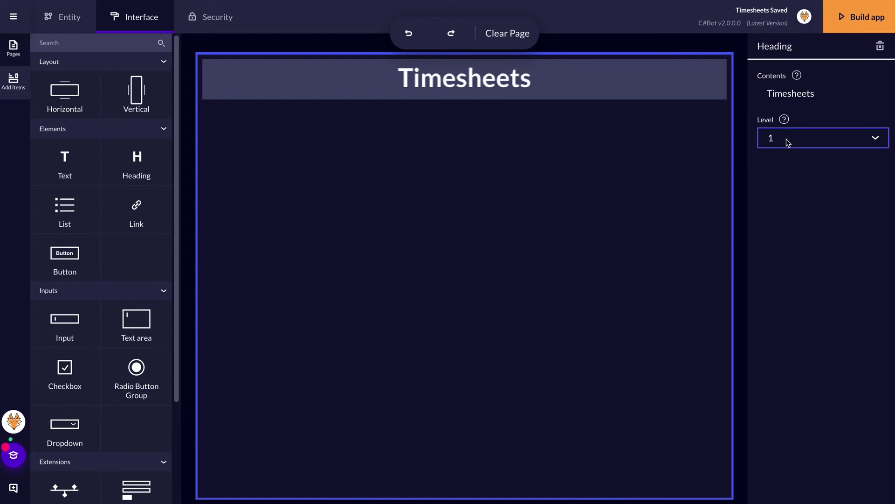
Step: Add a data table below the page heading and link it to the Timesheets entity
scroll(90, 182, "down", 3)
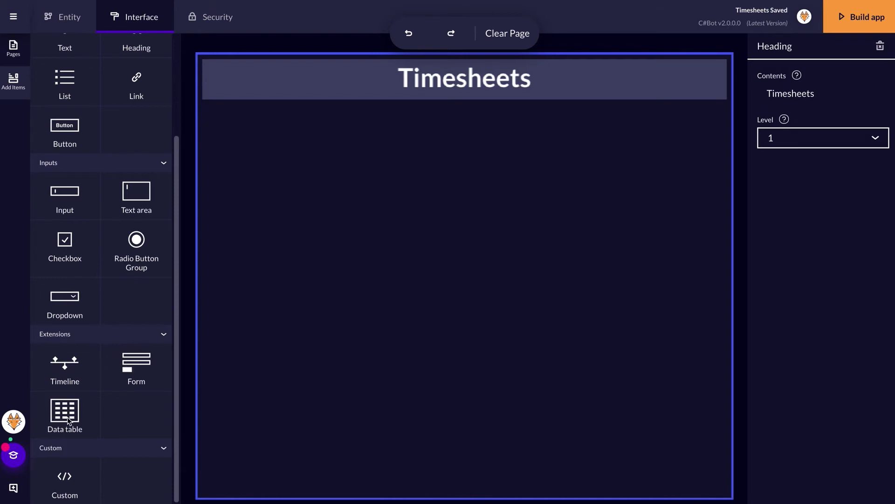
left_click_drag(68, 419, 385, 176)
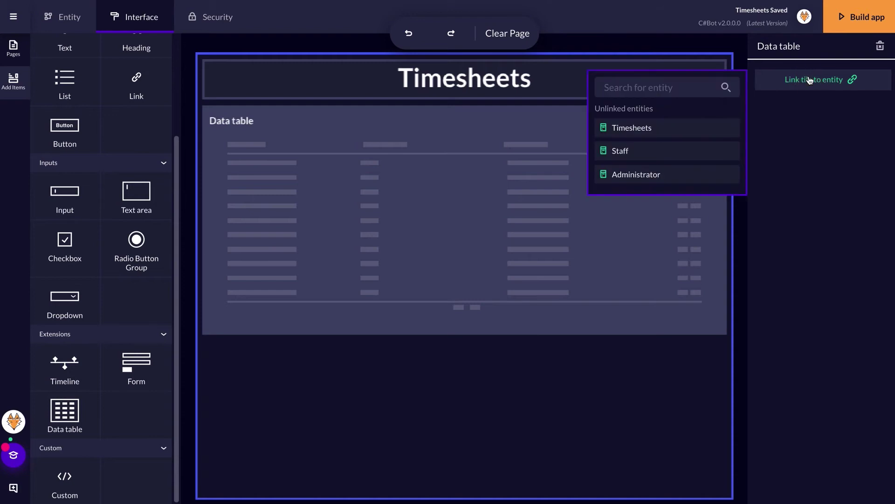
left_click(640, 133)
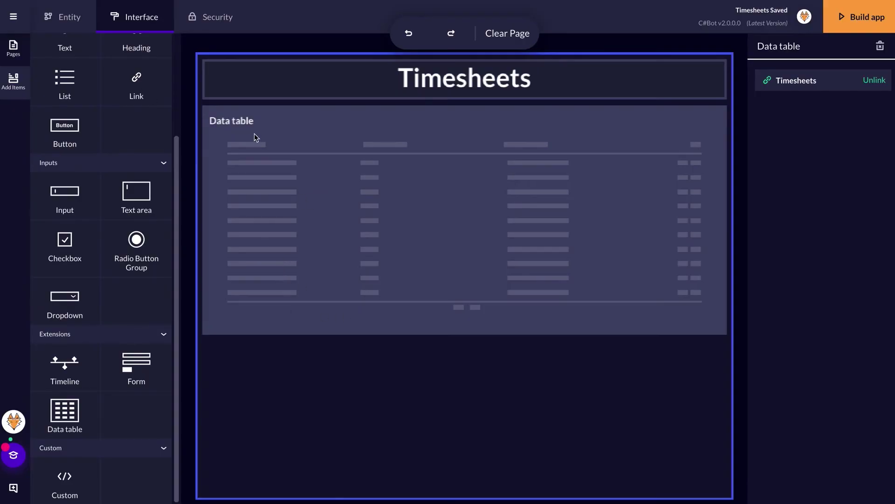
Step: Grant the Administrator group create, read, update and delete permissions on all entities, including read access to the Timesheets page
left_click(209, 23)
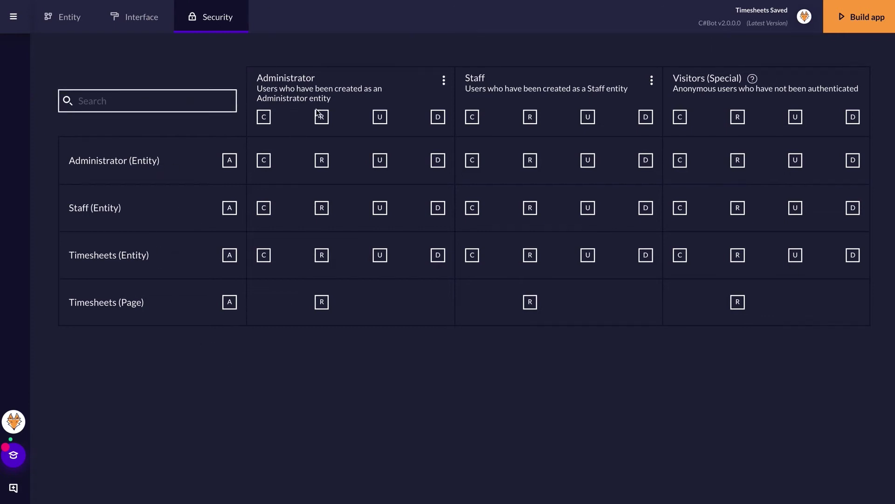
left_click(265, 117)
left_click(321, 118)
left_click(380, 118)
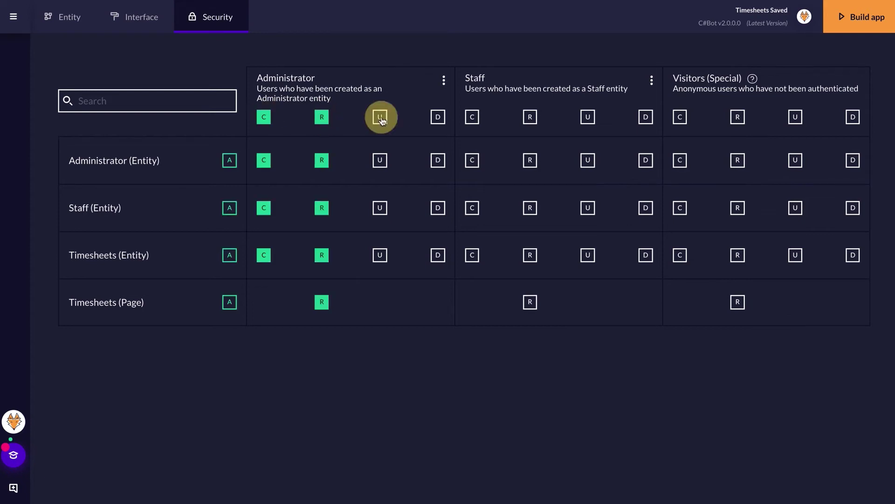
left_click(438, 118)
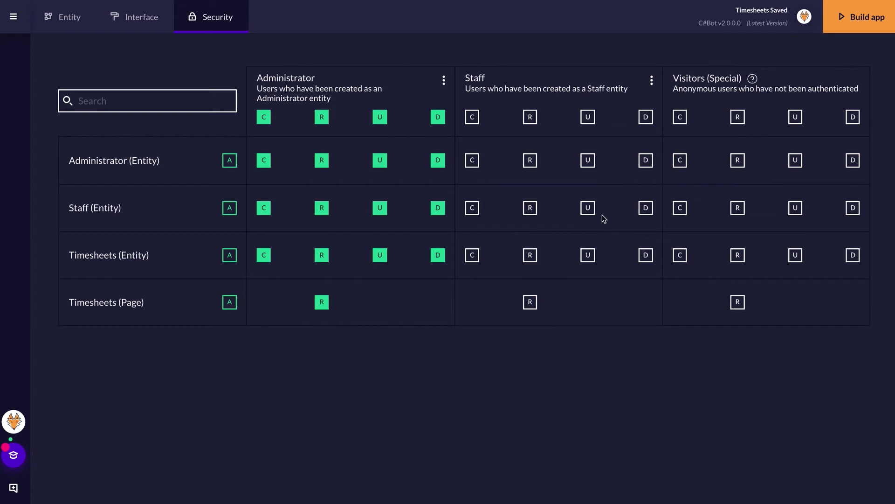
Step: Grant the Staff group create, read, update and delete permissions on the Timesheets entity and read permission on the Timesheets page
left_click(473, 260)
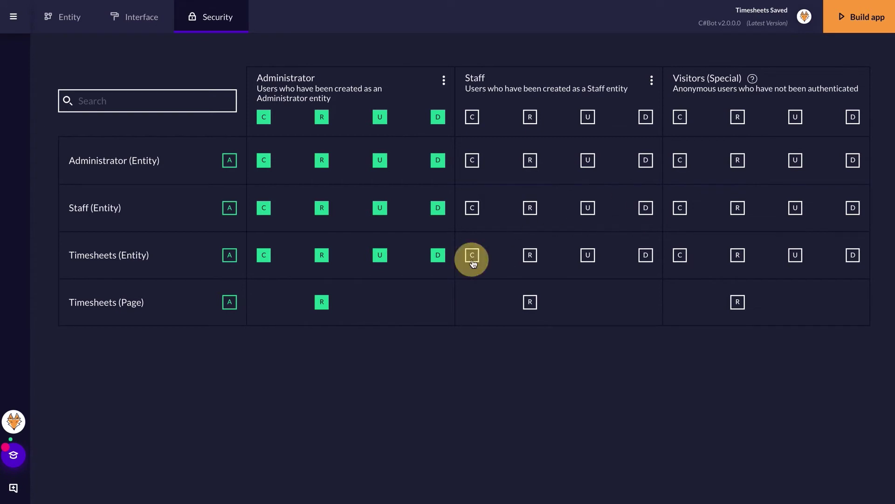
left_click(527, 256)
left_click(586, 255)
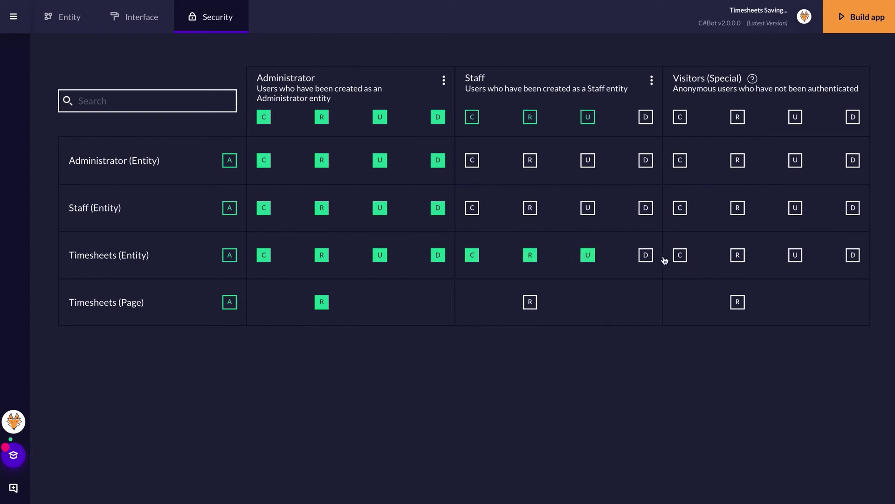
left_click(652, 258)
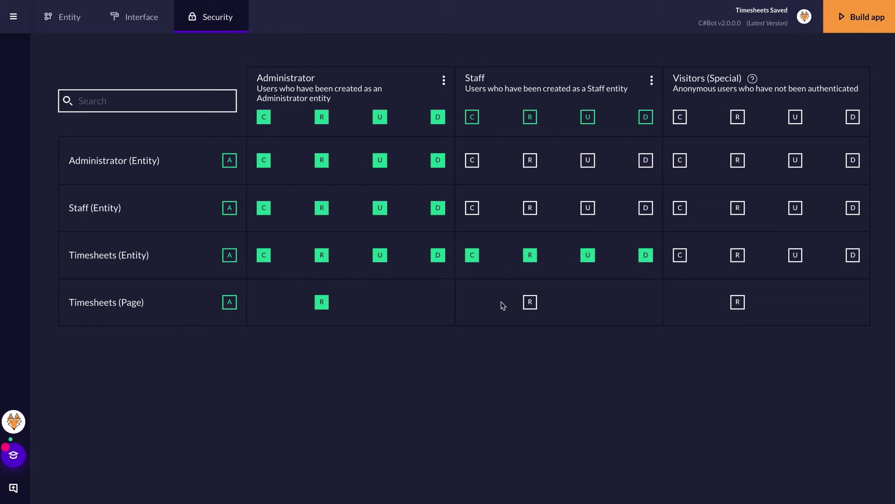
left_click(531, 306)
Step: Give the Administrator security group access to the backend of the app and save its options
left_click(444, 82)
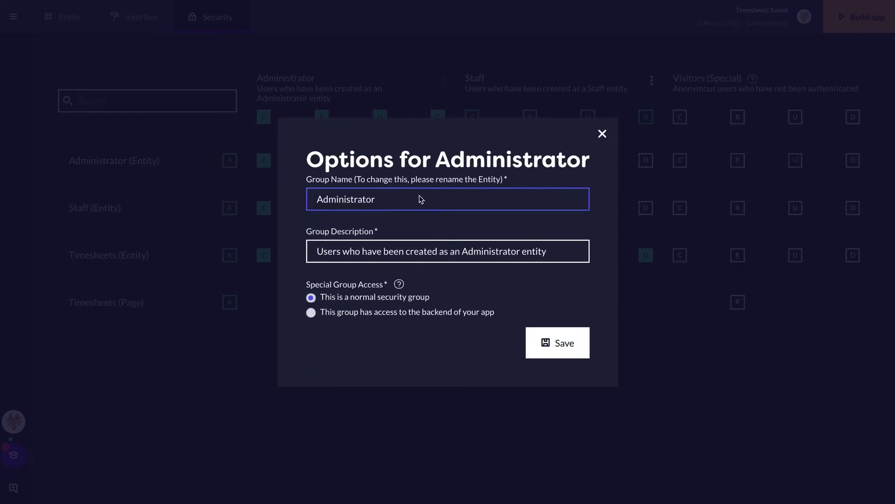
left_click(362, 313)
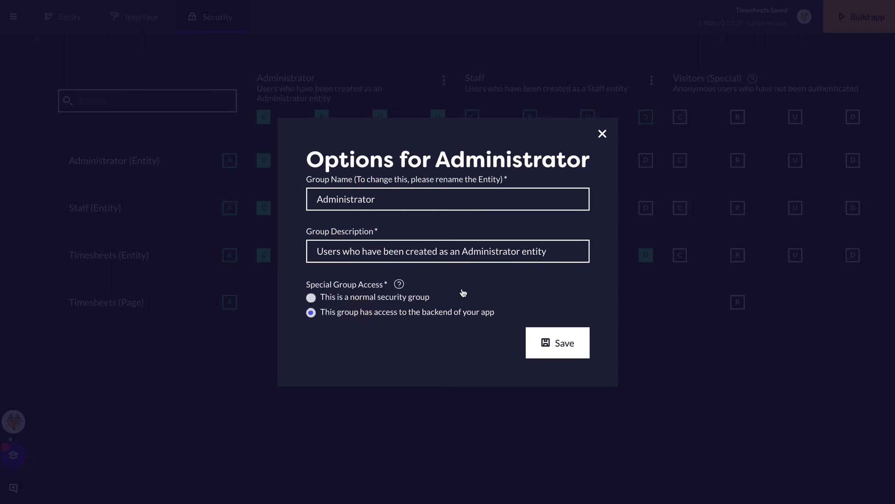
left_click(566, 350)
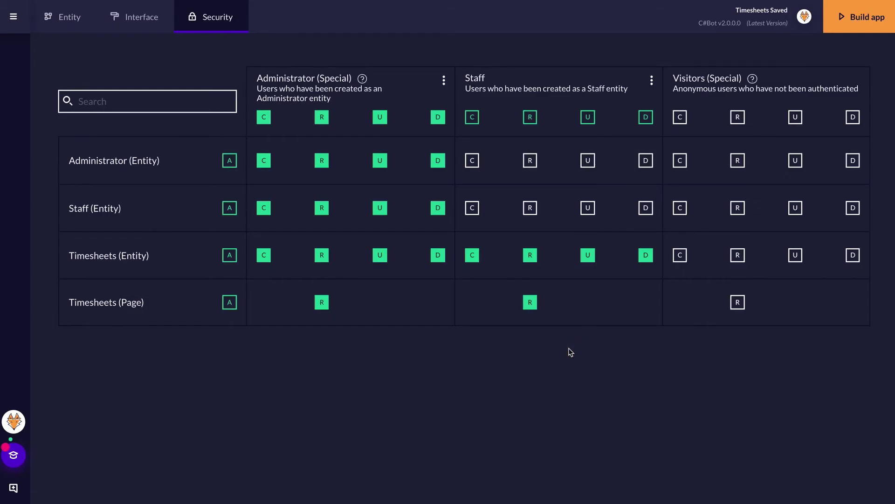